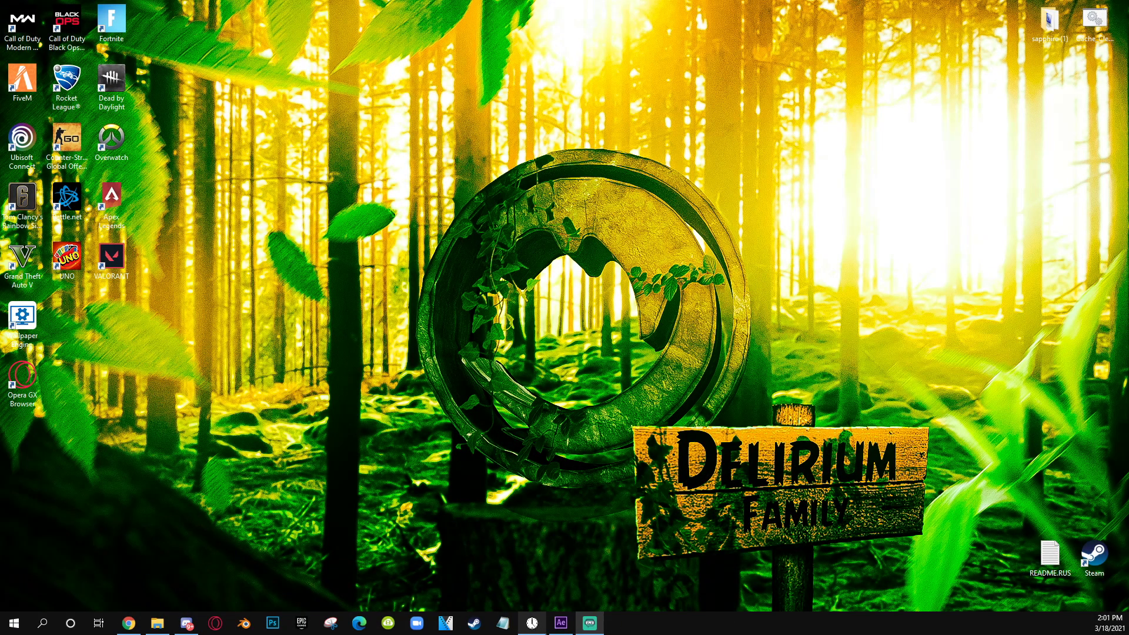
Add the Replay clip to Comp 1 and trim it to a short section from about 4 seconds to 6:07
left_click(561, 623)
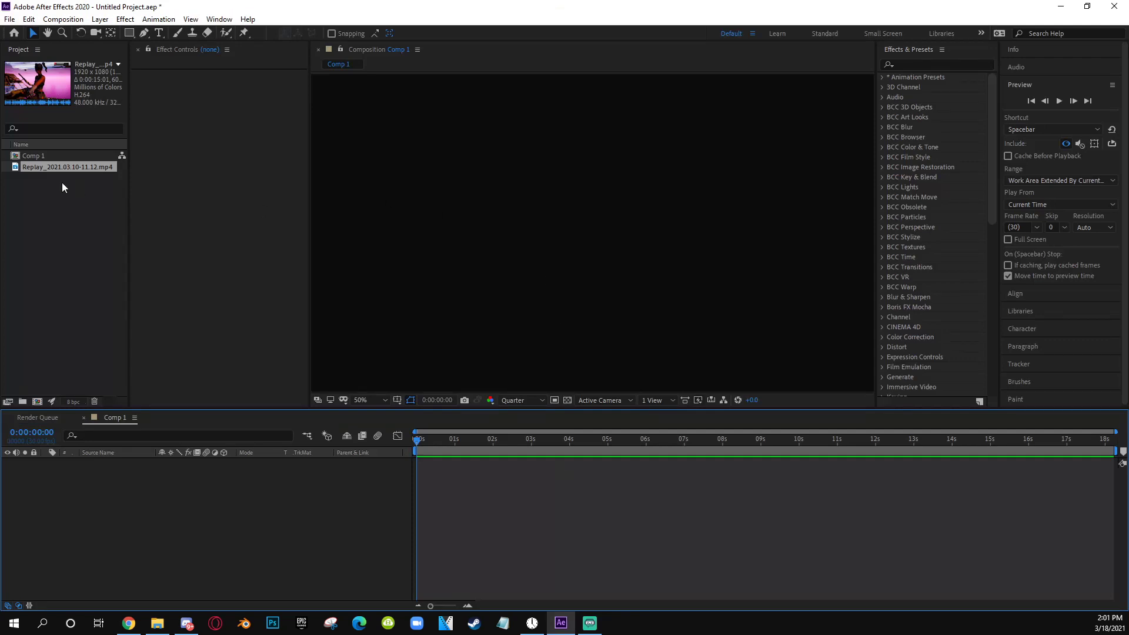
left_click_drag(58, 174, 238, 490)
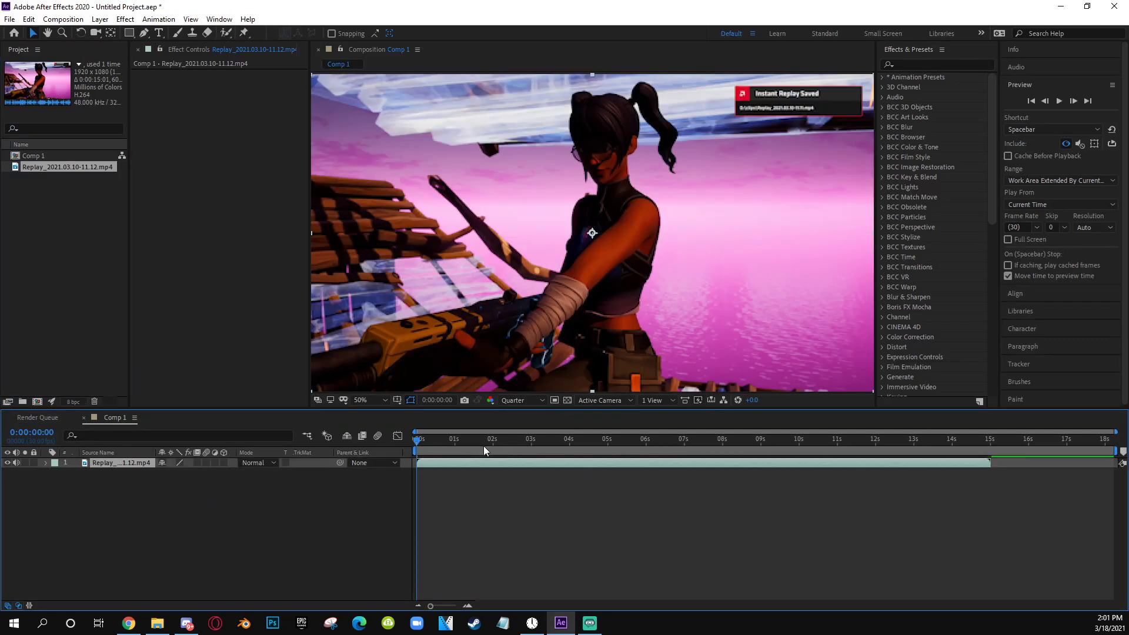
left_click_drag(521, 447, 808, 463)
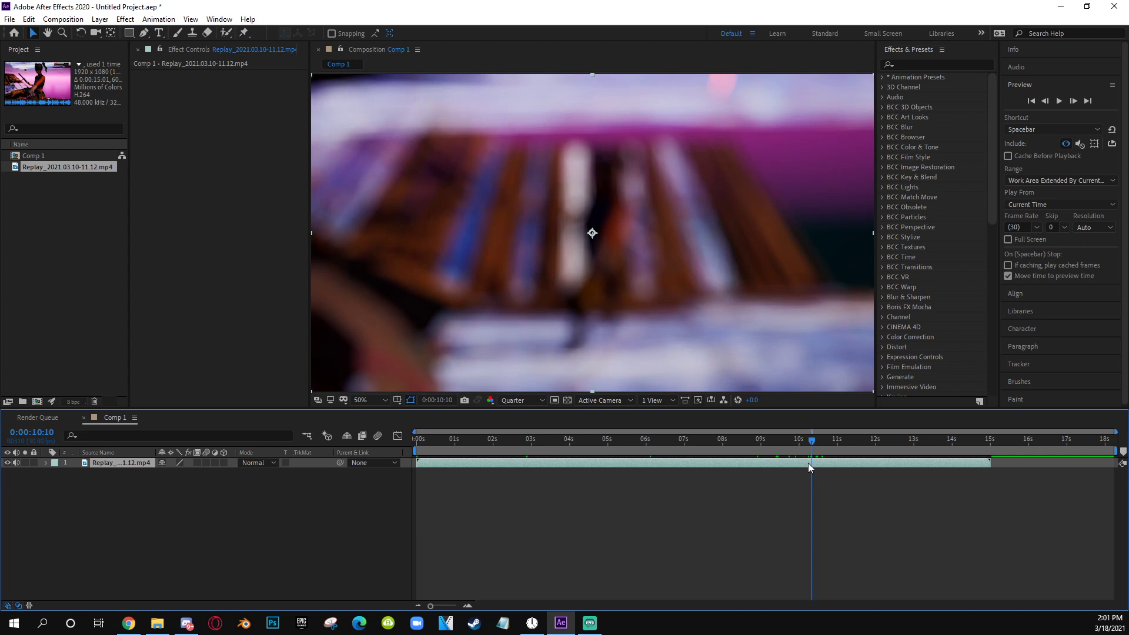
key("alt+bracketleft")
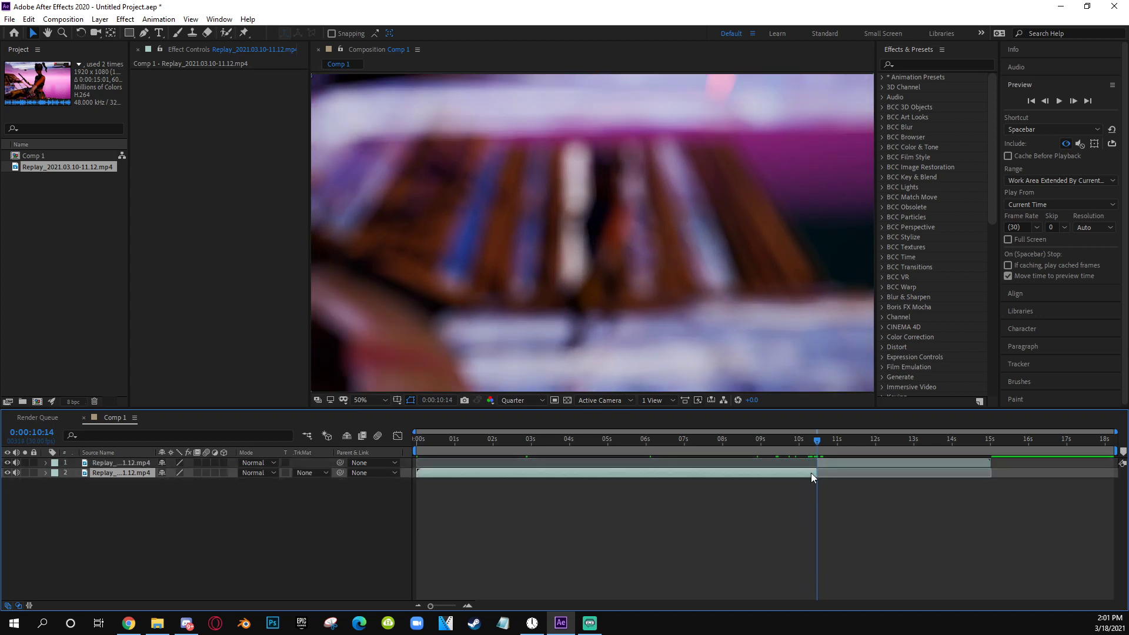
left_click(810, 473)
left_click_drag(837, 464, 612, 440)
left_click_drag(745, 462, 658, 464)
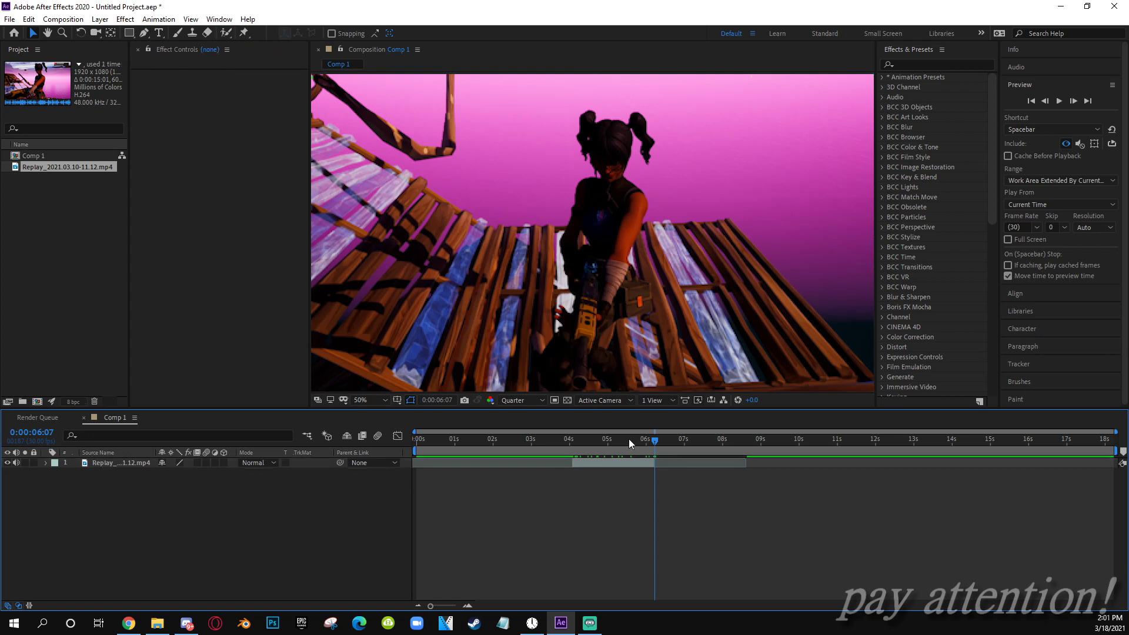
left_click(609, 440)
left_click(611, 467)
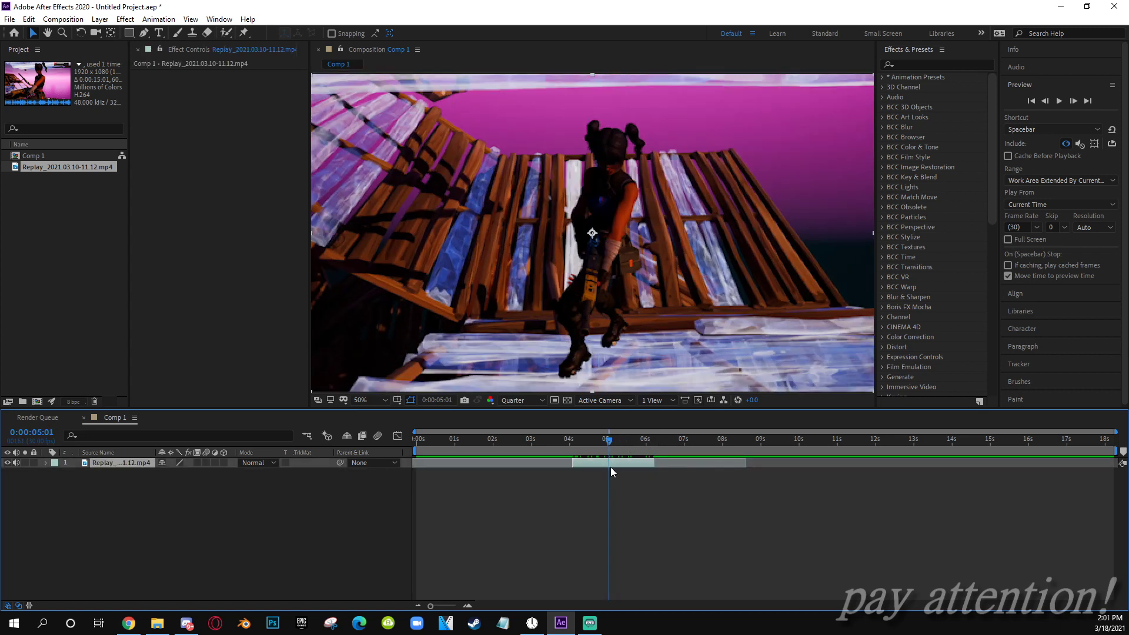
Enable time remapping on the Replay layer, remapping 5:04 to 14:31 and keyframing 6:07
right_click(611, 467)
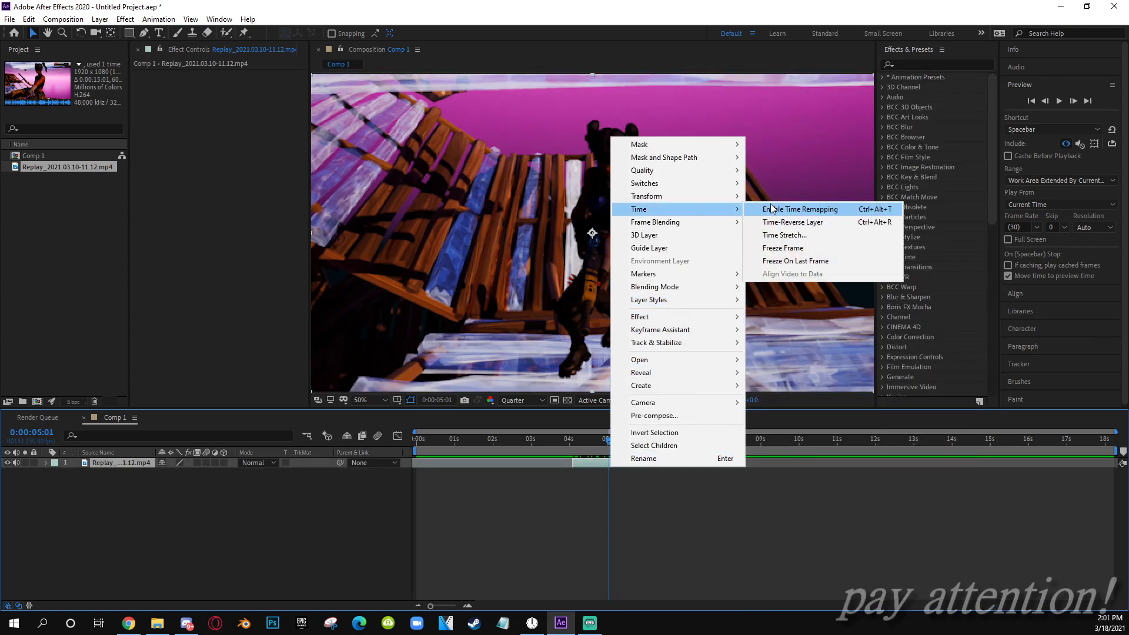
left_click(764, 221)
left_click(574, 439)
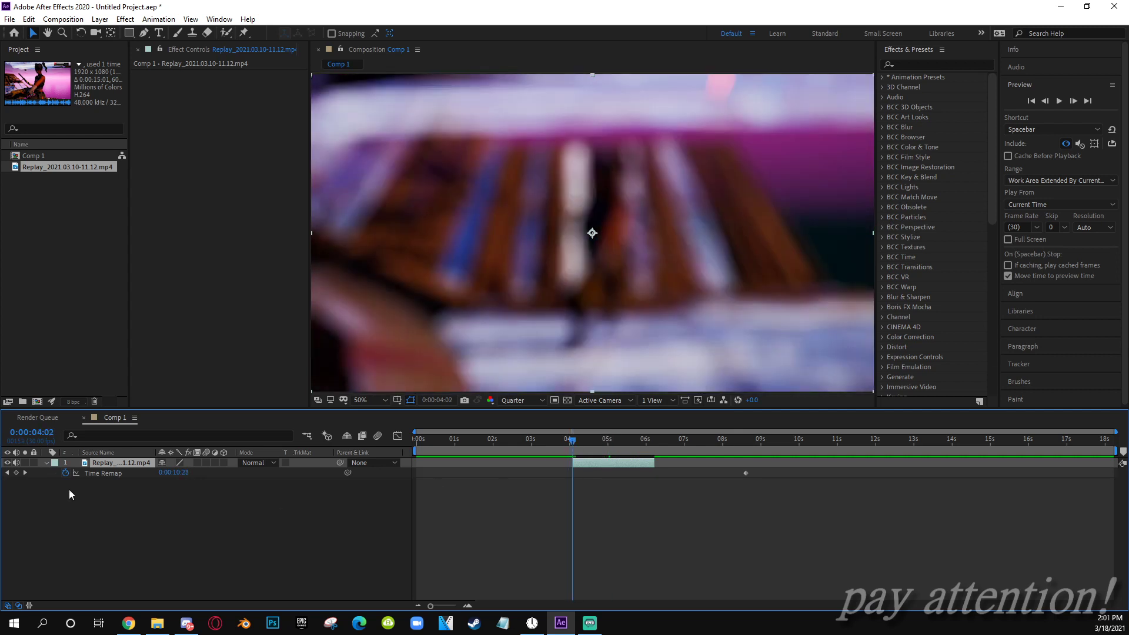
left_click_drag(572, 439, 613, 450)
left_click_drag(174, 473, 194, 473)
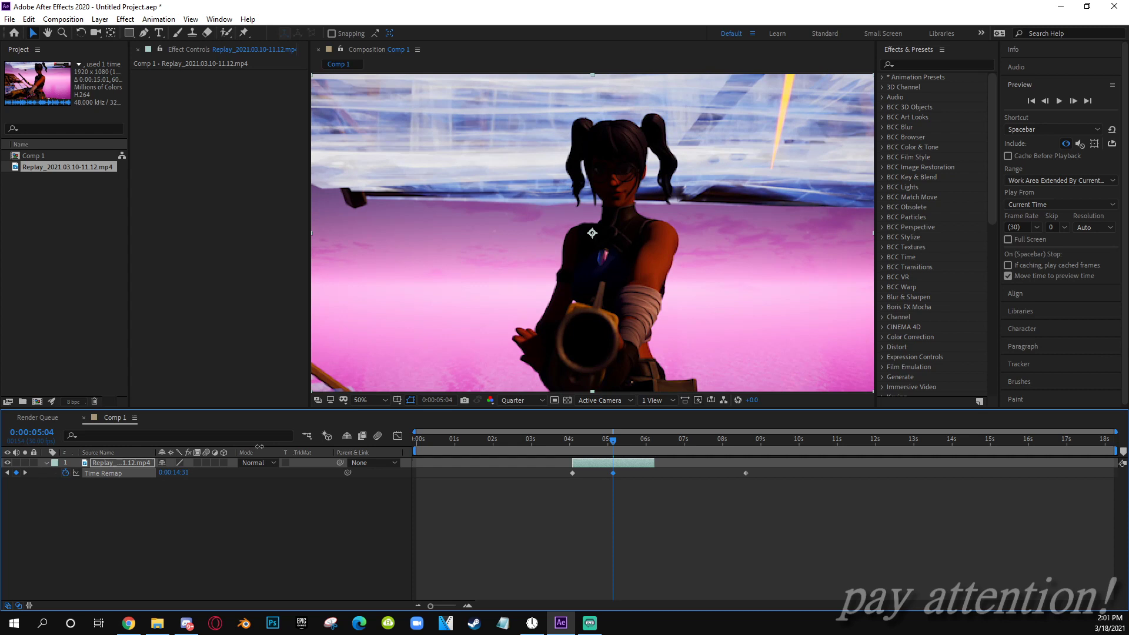
left_click(655, 440)
Apply Easy Ease to the three time remap keyframes and show their value graph
left_click_drag(669, 468, 559, 478)
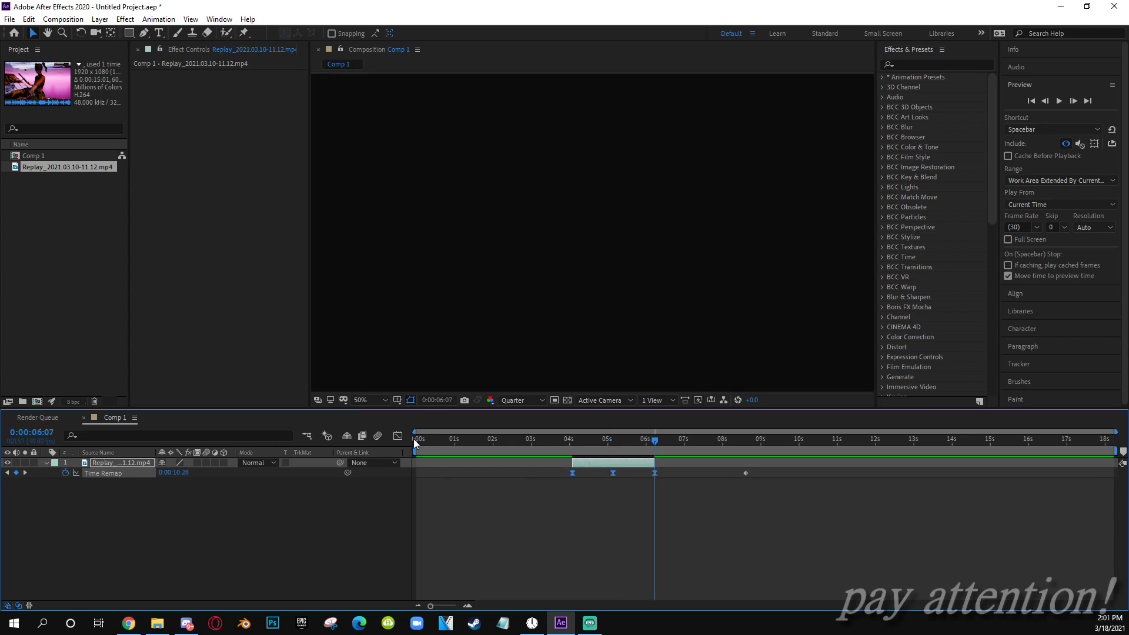
right_click(613, 474)
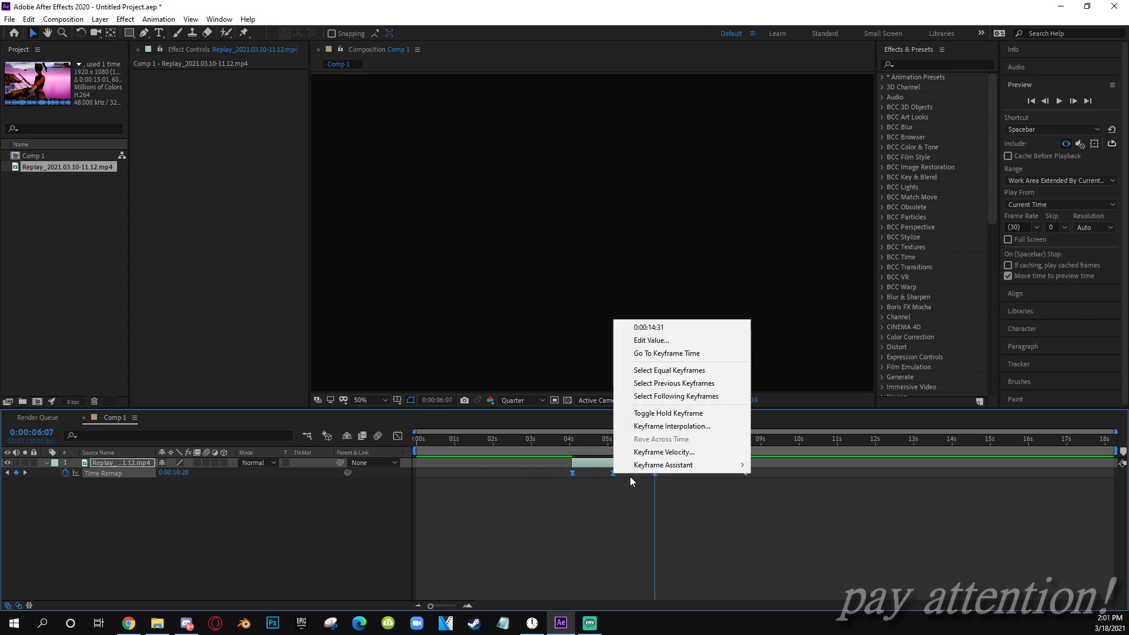
mouse_move(671, 468)
left_click(398, 436)
Reshape the Time Remap curve: steep rise from 4 seconds, wide plateau near 14.5 seconds, sharp drop
left_click(573, 535)
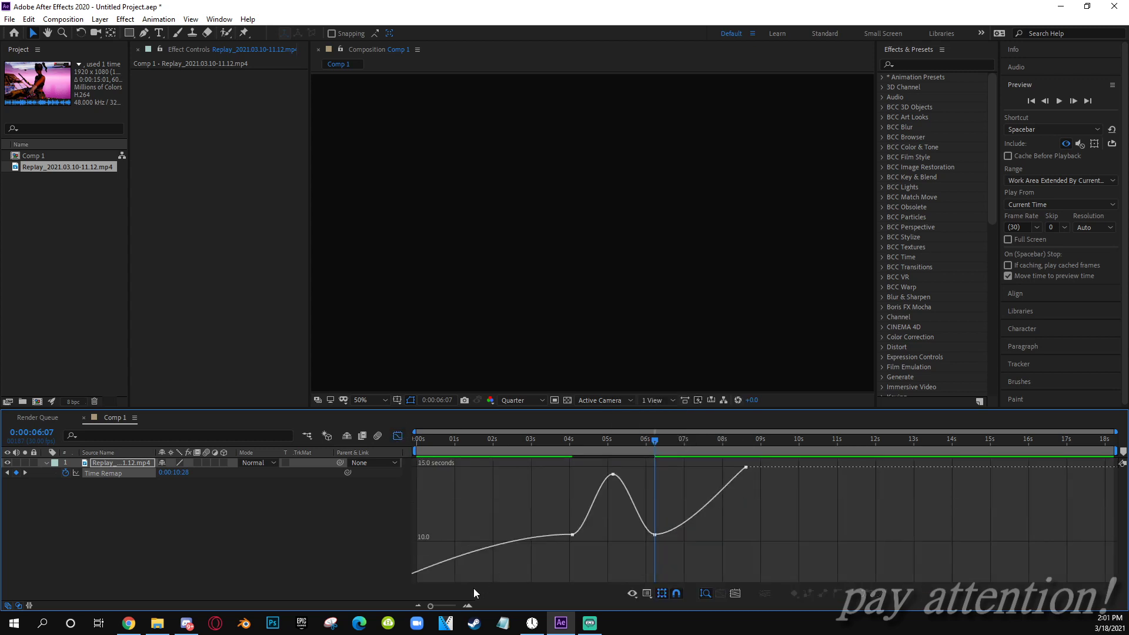
key("equal")
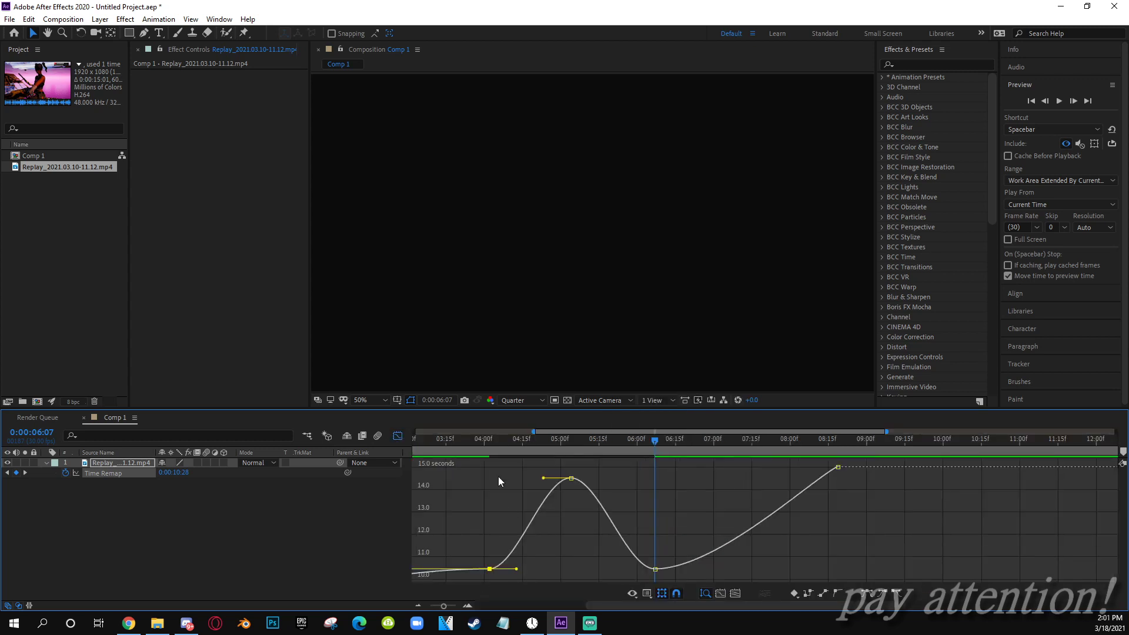
left_click(522, 450)
left_click_drag(517, 568, 490, 488)
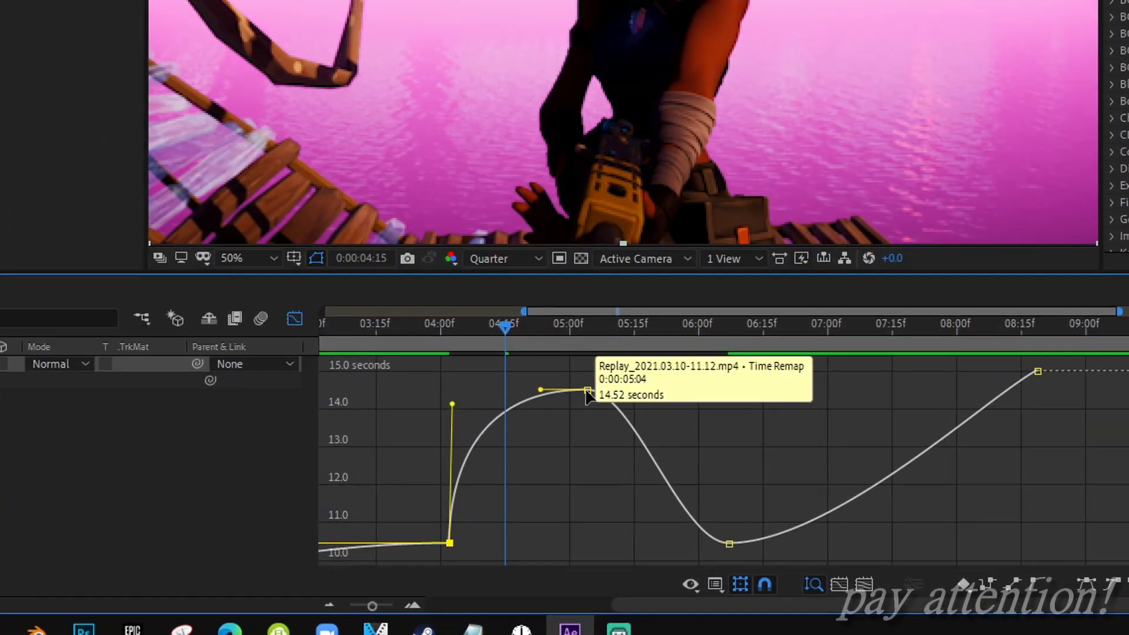
left_click(586, 391)
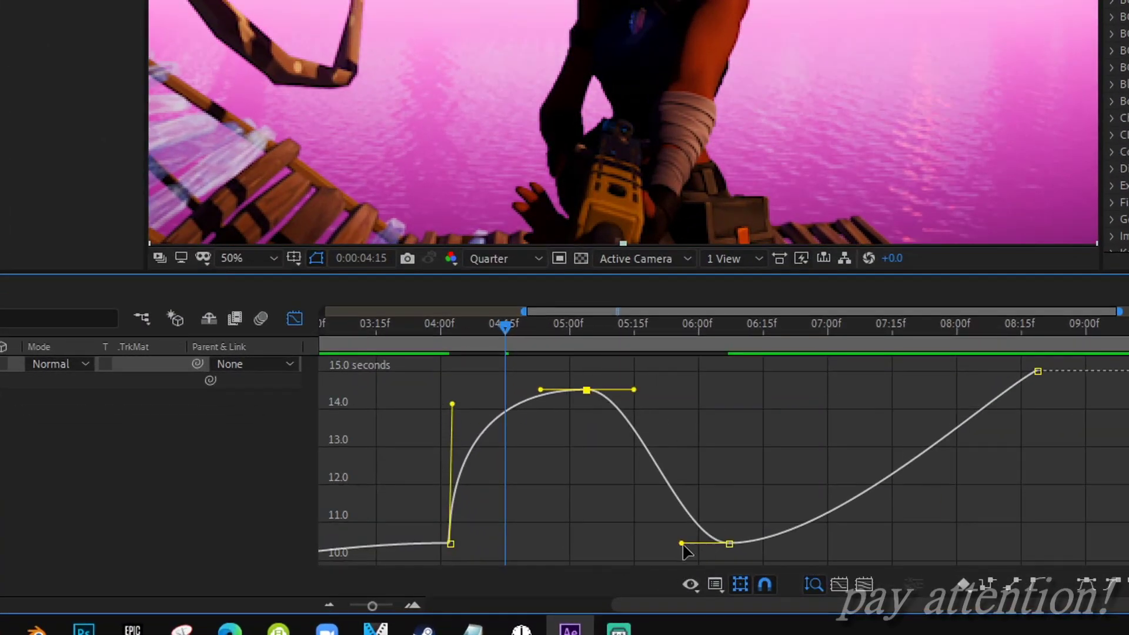
left_click_drag(682, 543, 756, 401)
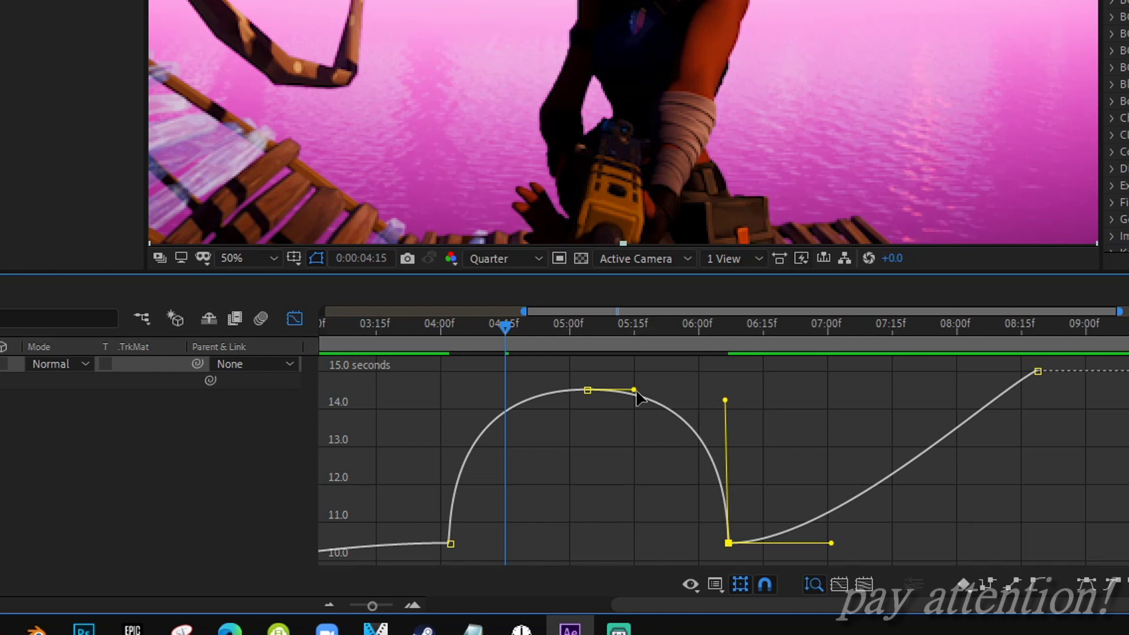
left_click_drag(635, 394, 692, 399)
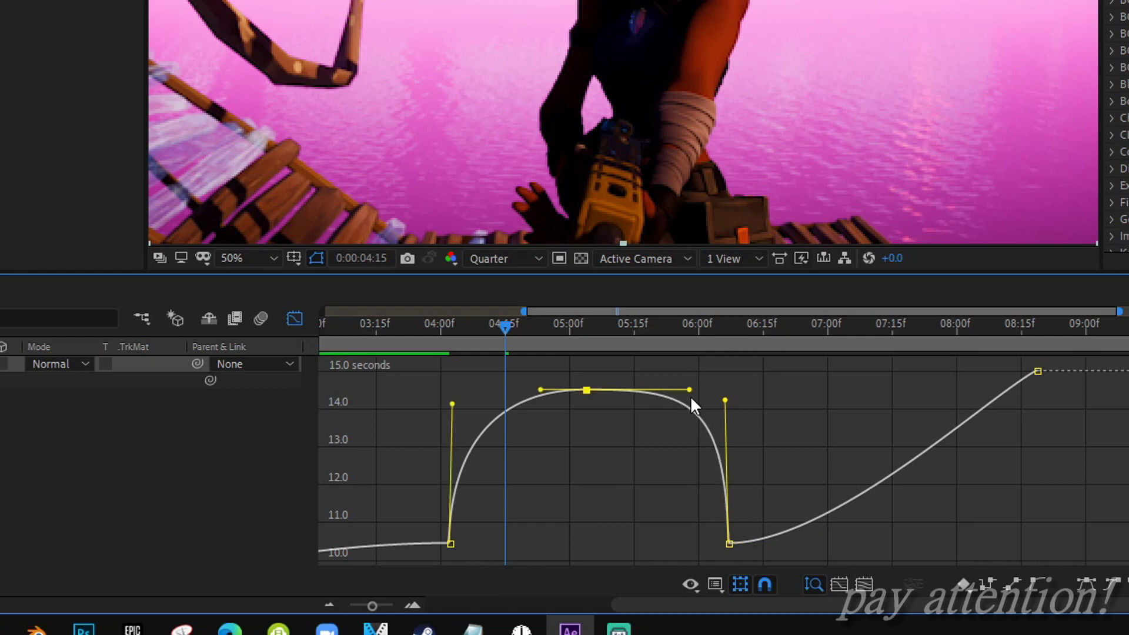
left_click_drag(539, 383, 498, 391)
key("shift+F3")
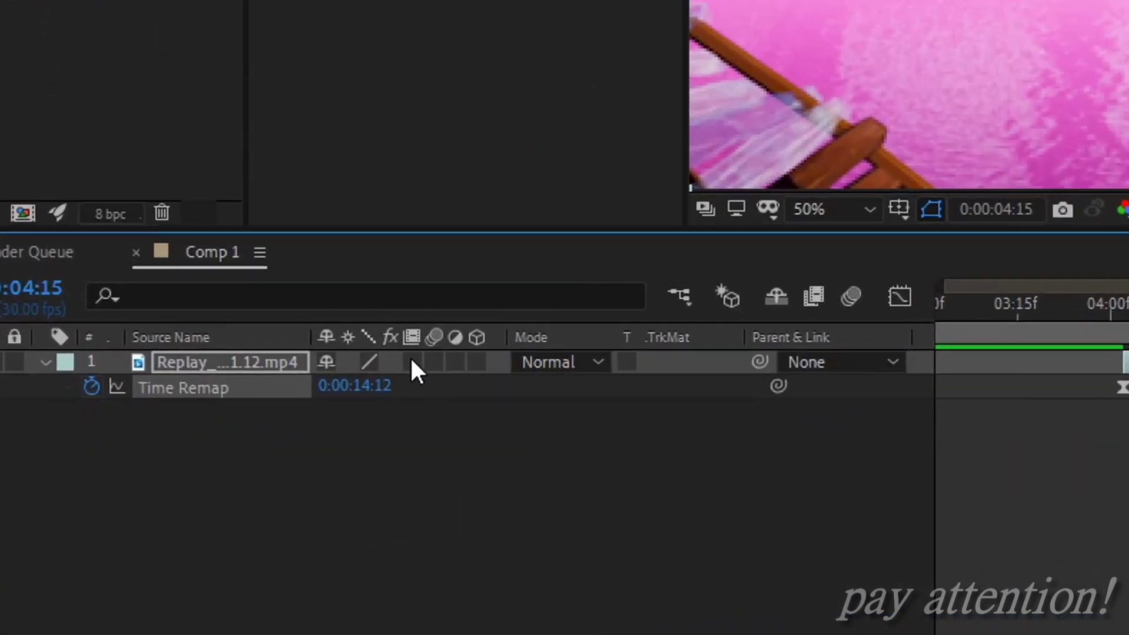
Turn on frame blending for the Replay layer and scrub the remapped section to check it
left_click(412, 361)
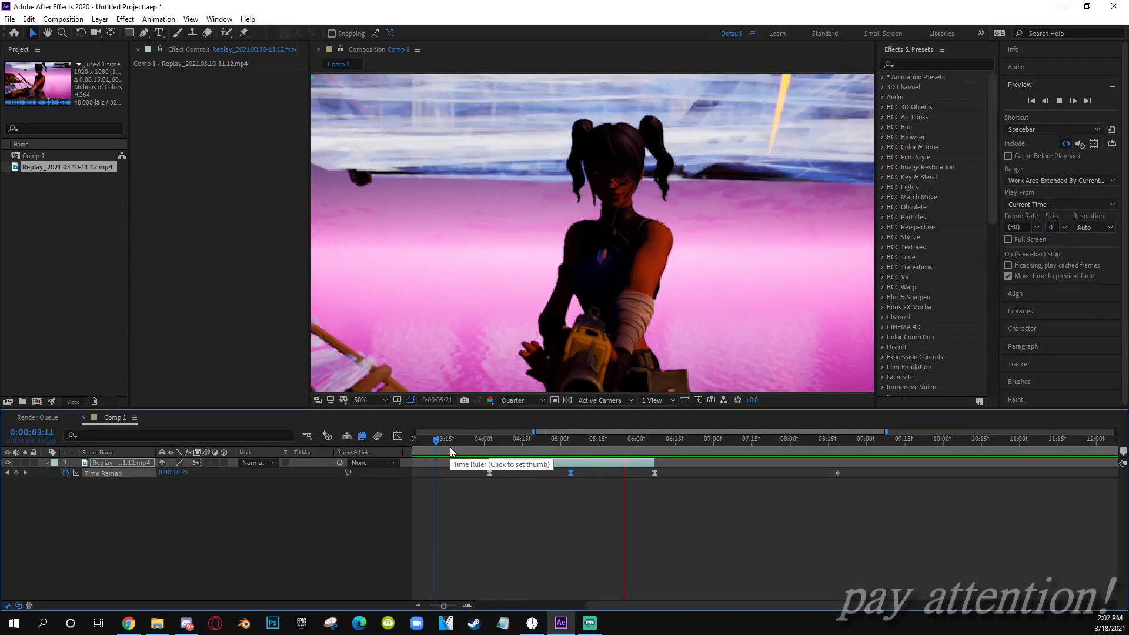
left_click_drag(449, 447, 595, 460)
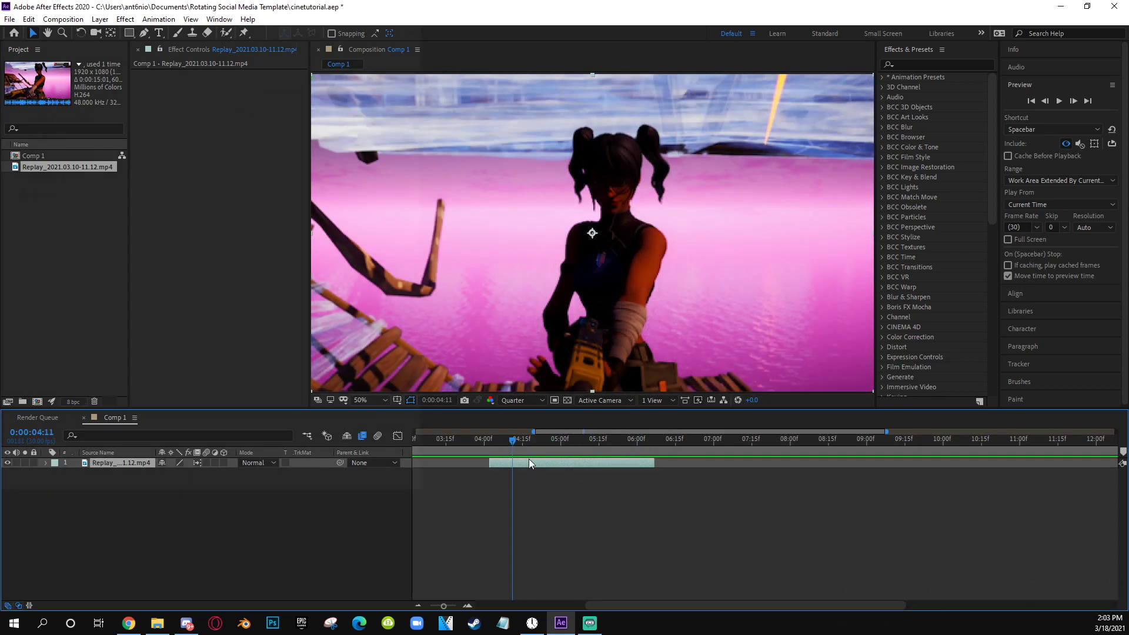
Duplicate the Replay layer and select the top copy
key("ctrl+v")
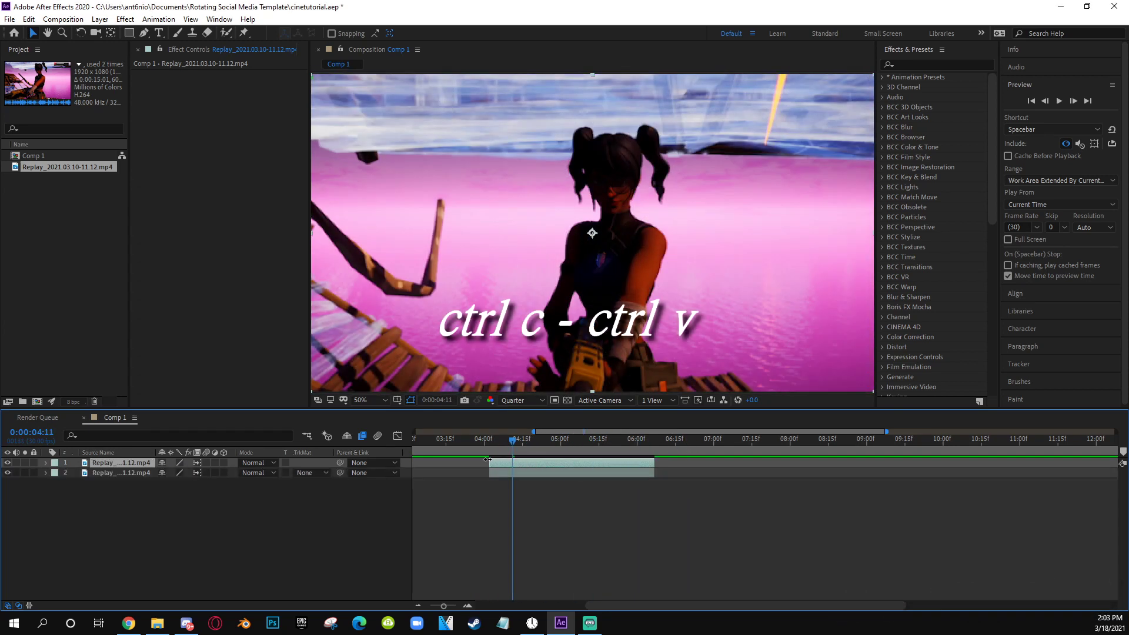
left_click(537, 474)
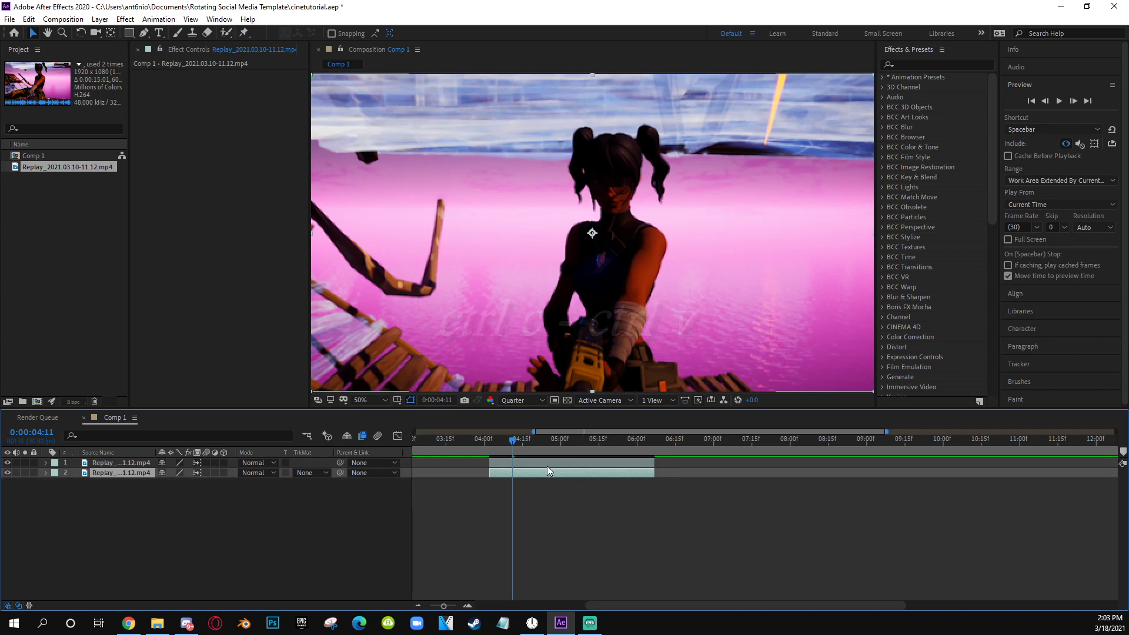
left_click(530, 464)
Pre-compose the top copy, moving all attributes into the new composition
right_click(529, 463)
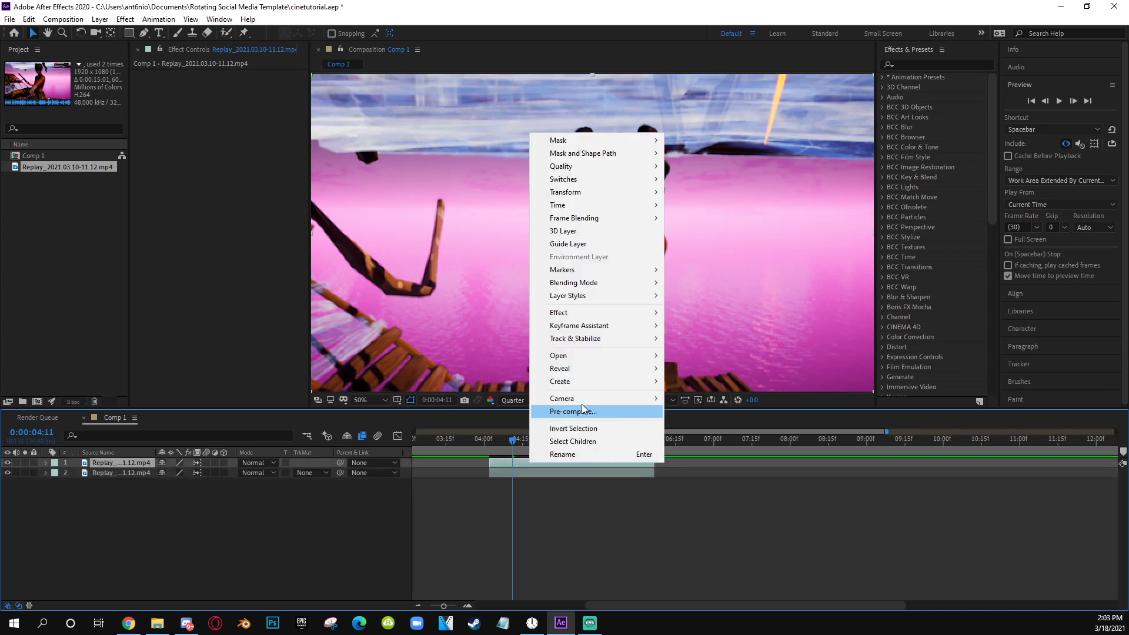
left_click(583, 411)
left_click(487, 278)
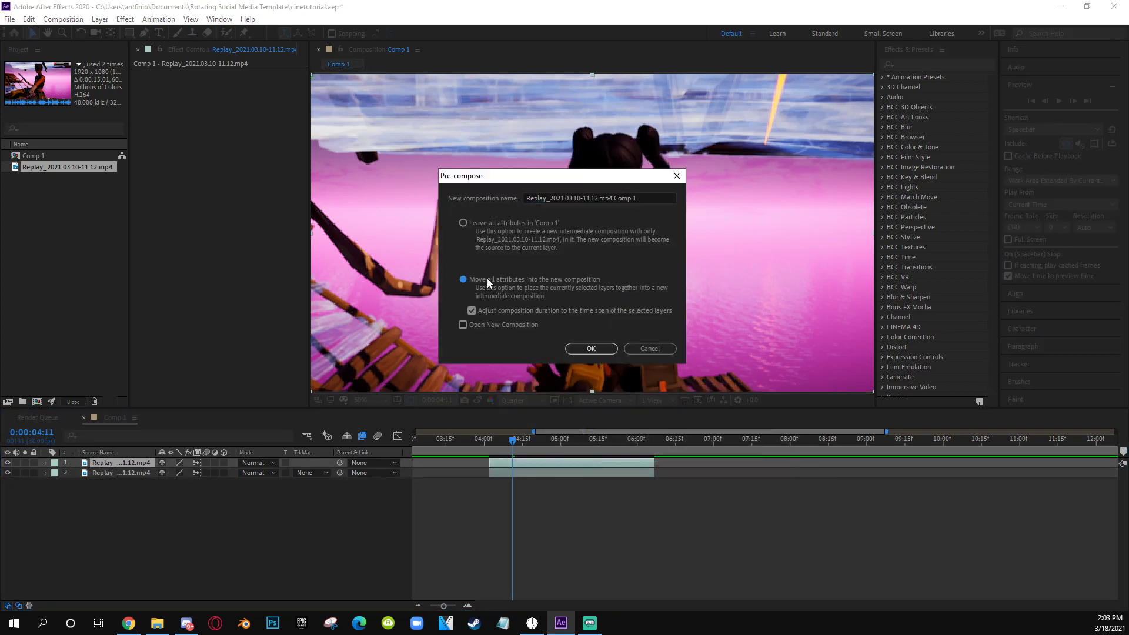
left_click(582, 348)
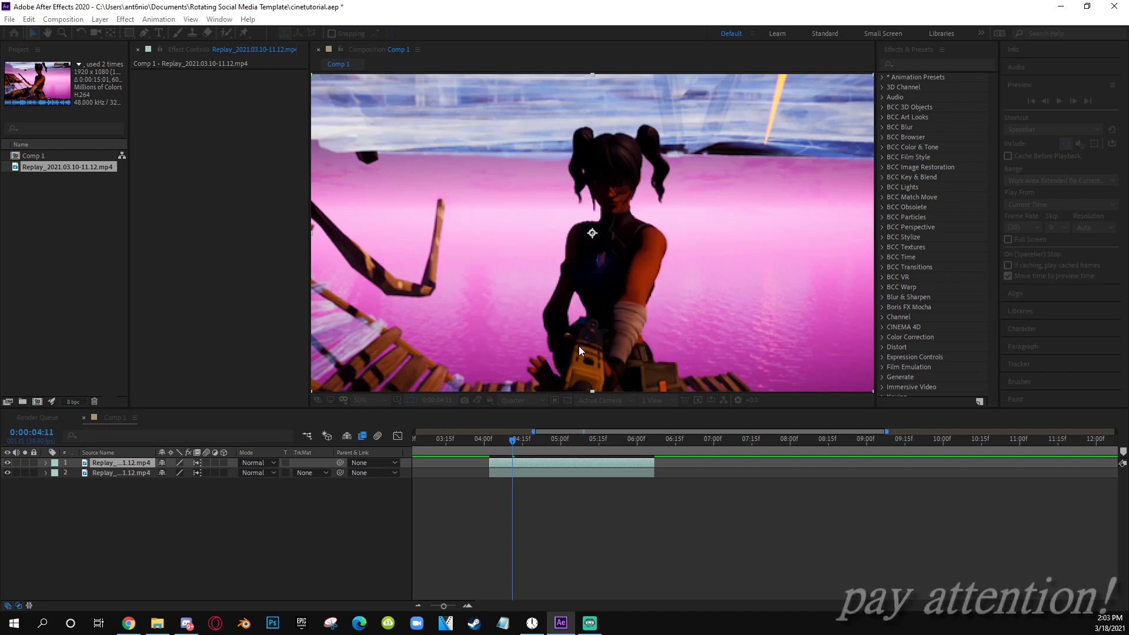
Open the new precomp, park at 0:00:04:34, and set preview resolution to Full
double_click(532, 461)
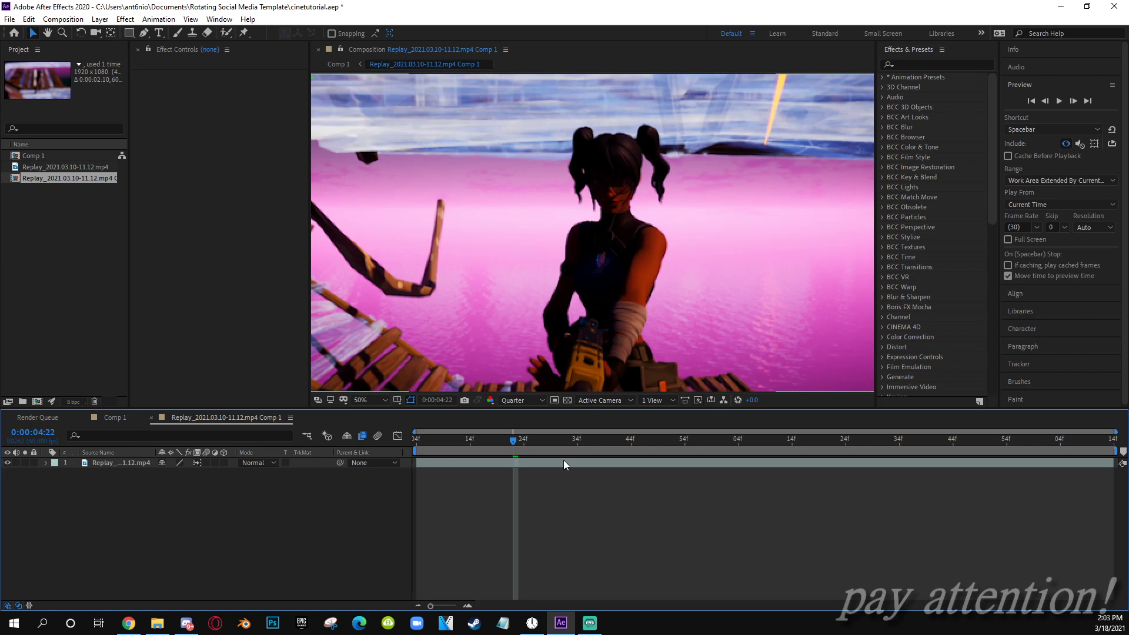
left_click(583, 439)
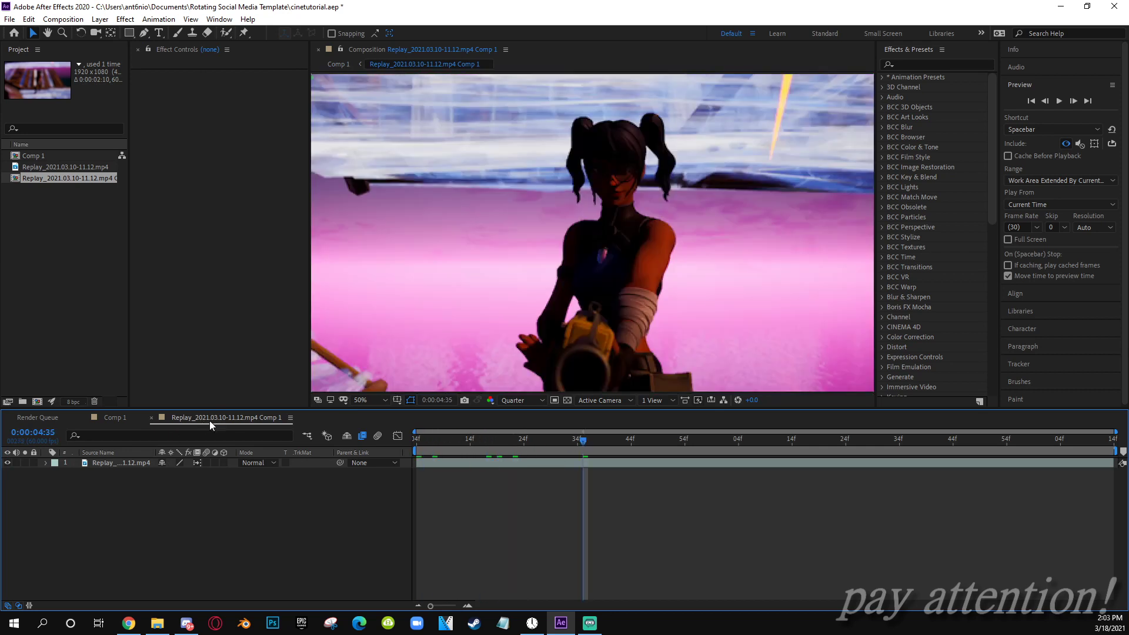
mouse_move(580, 440)
left_mouse_down()
mouse_move(974, 439)
mouse_move(576, 443)
left_mouse_up()
left_click(542, 401)
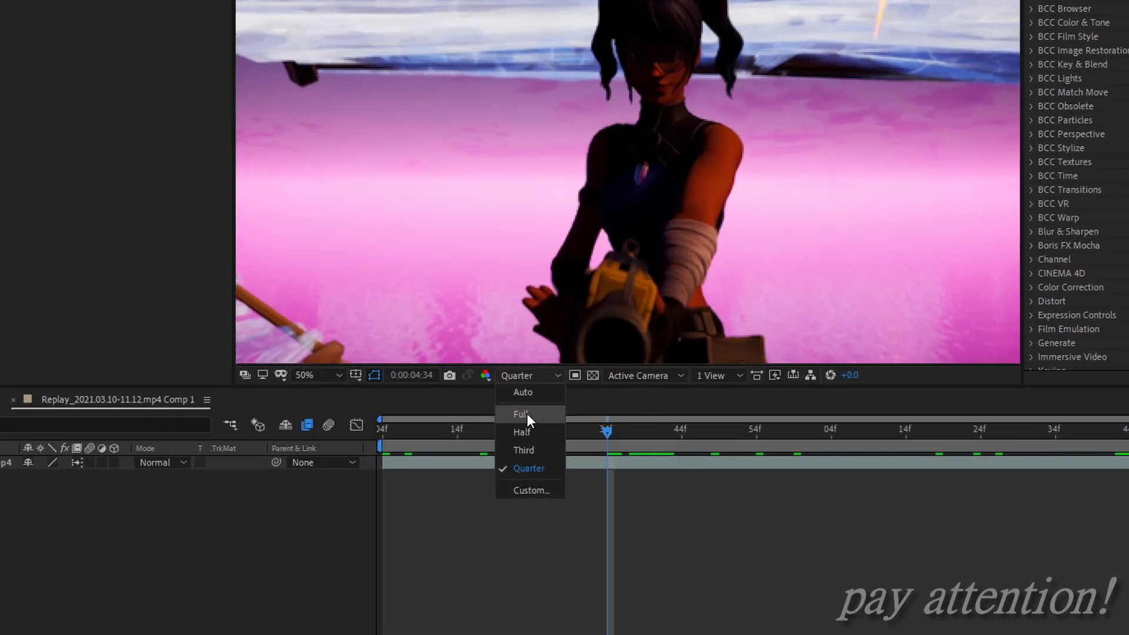
left_click(520, 424)
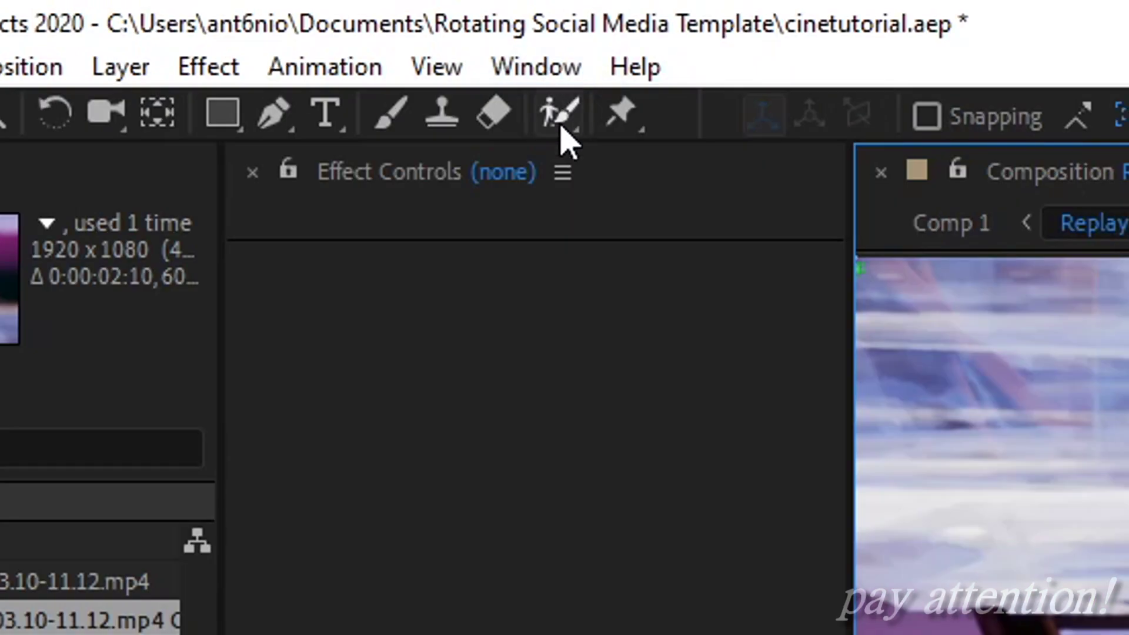
Select the Roto Brush tool, open the Replay layer in its Layer viewer, and show the alpha boundary
left_click(226, 33)
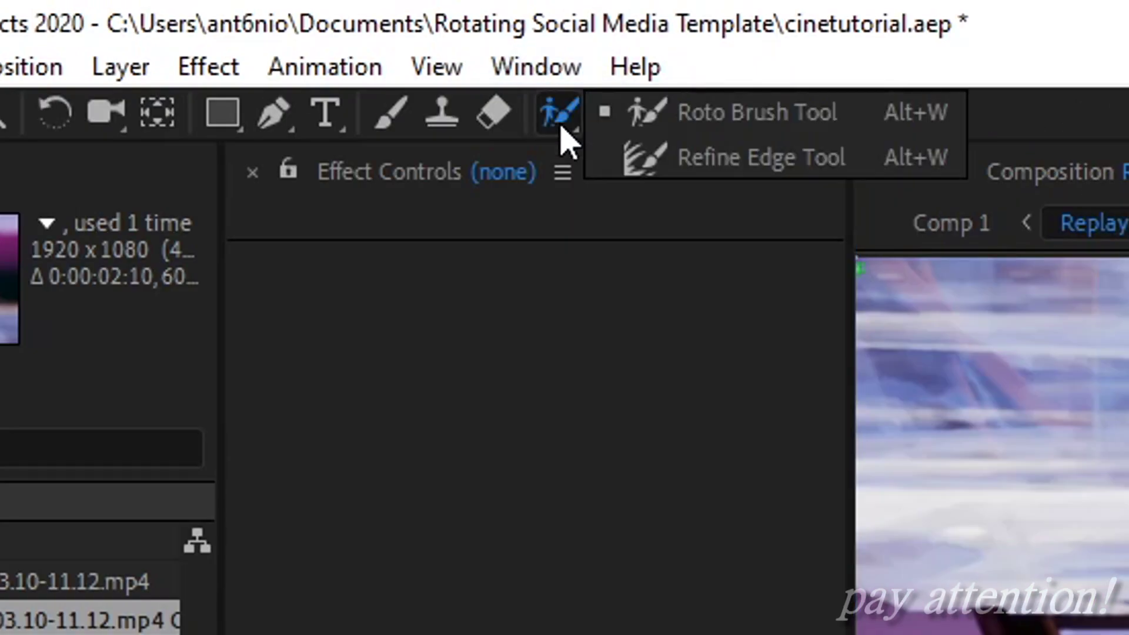
left_click(848, 124)
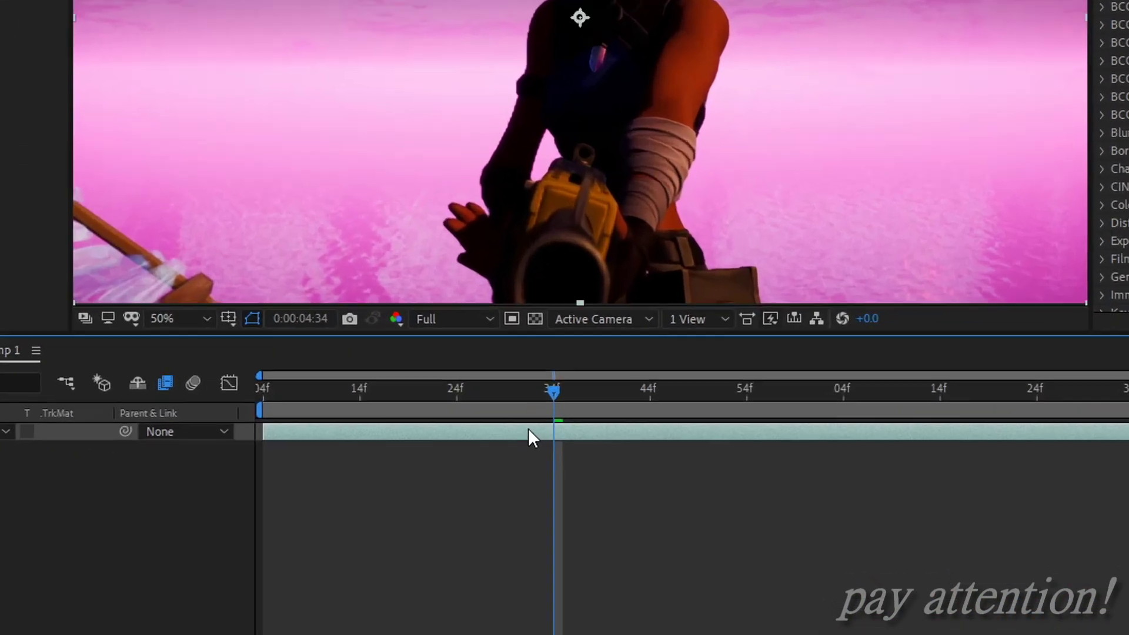
double_click(528, 428)
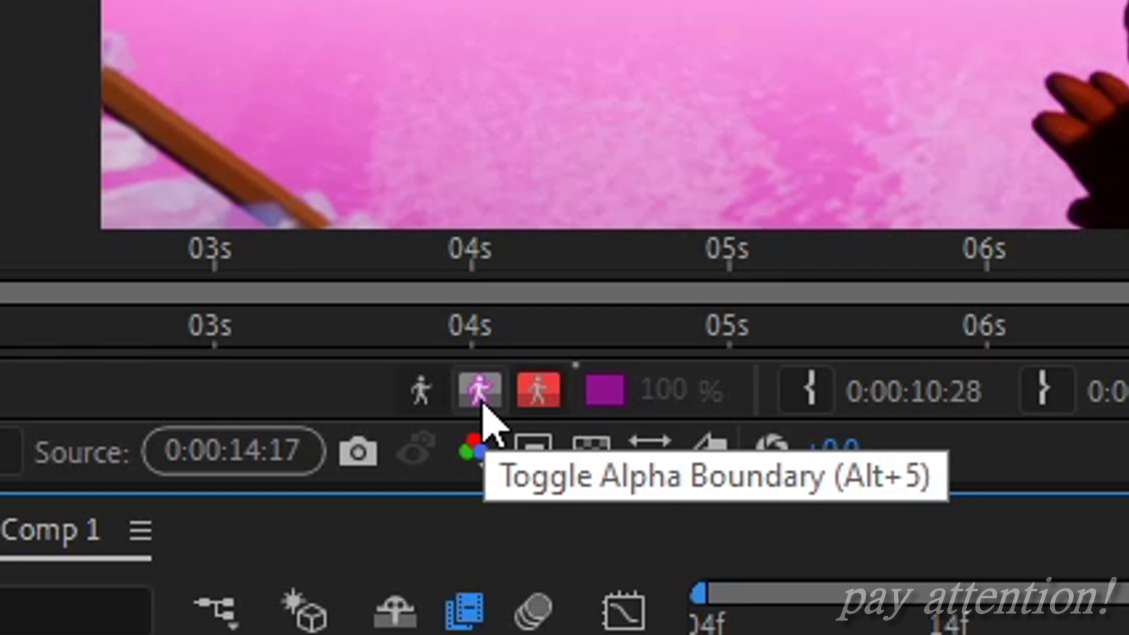
left_click(481, 394)
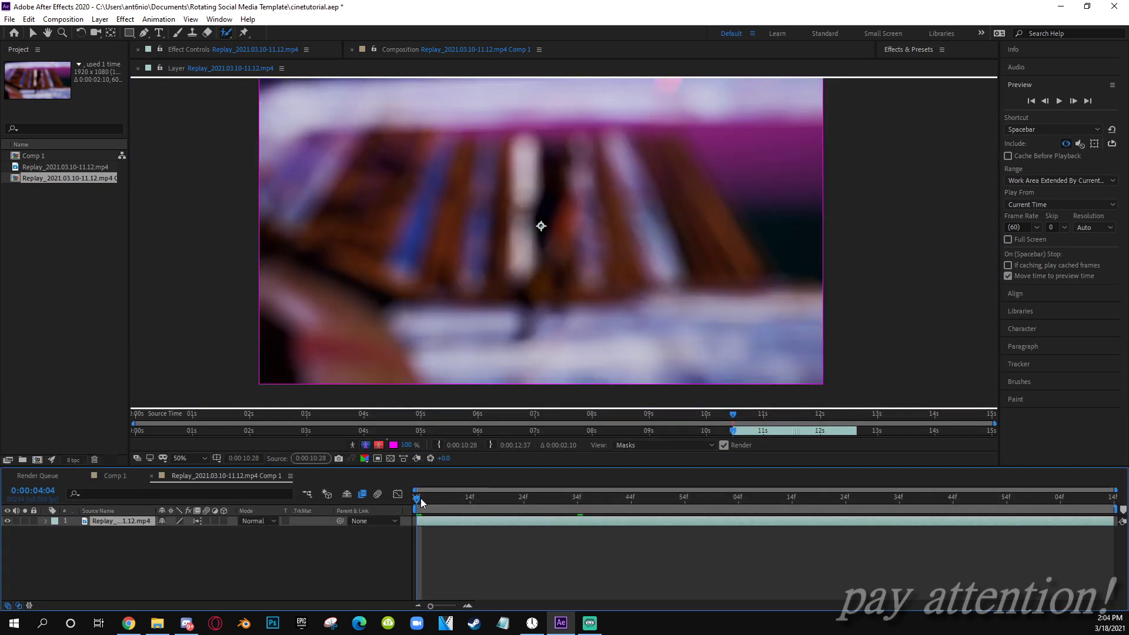
Step forward two frames, show the roto outline, and paint the character as foreground
key("Page_Down")
key("Page_Down")
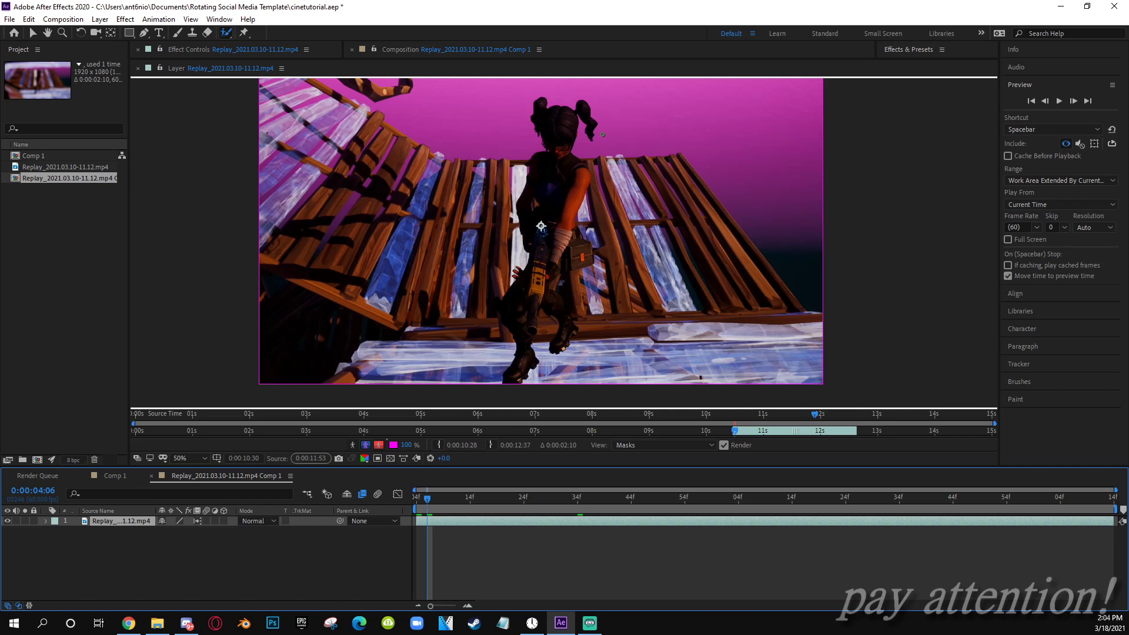
left_click(560, 122)
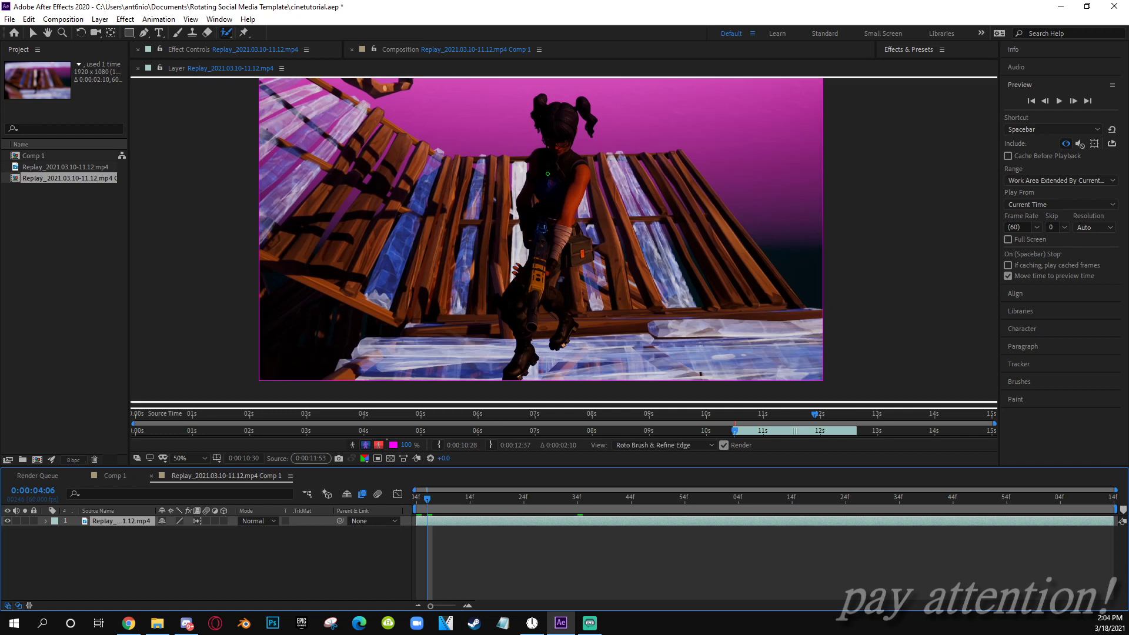
mouse_move(545, 212)
left_mouse_down()
mouse_move(544, 281)
mouse_move(568, 344)
left_mouse_up()
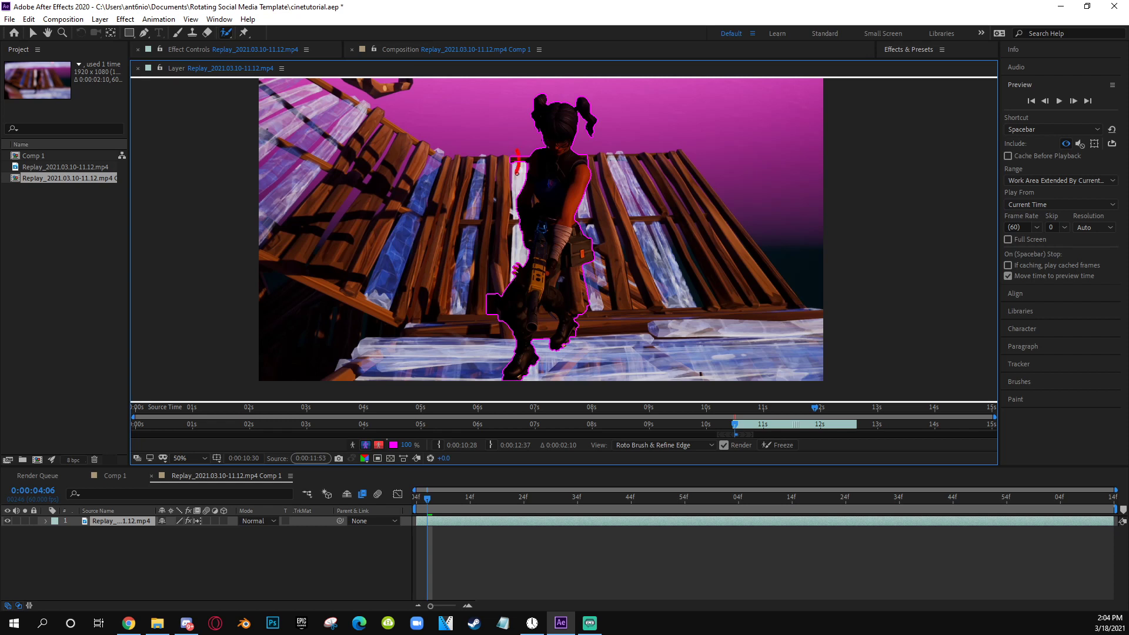
Subtract stray matte areas near the head, gun and leg, and extend the propagation span
left_click_drag(518, 171, 518, 172)
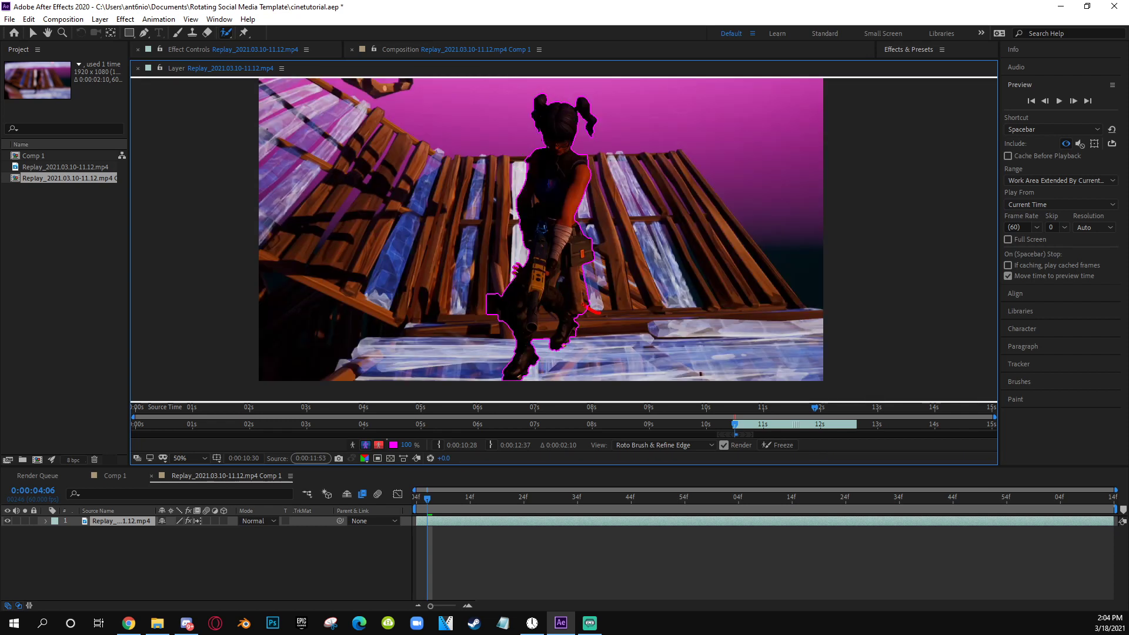
left_click_drag(596, 311, 597, 311)
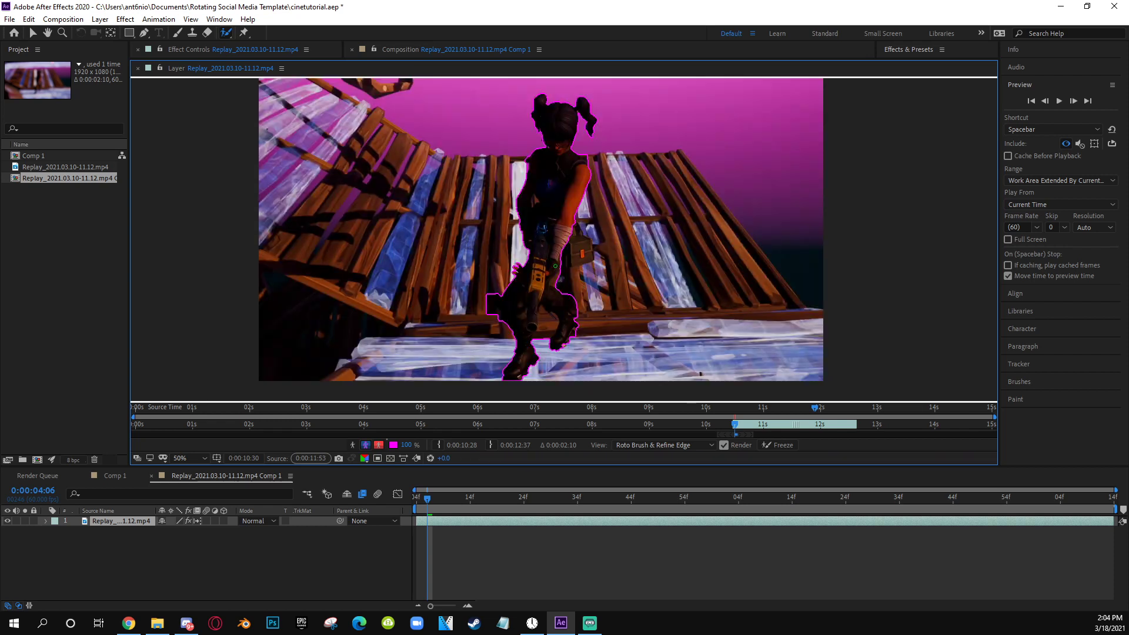
left_click_drag(544, 328, 545, 319)
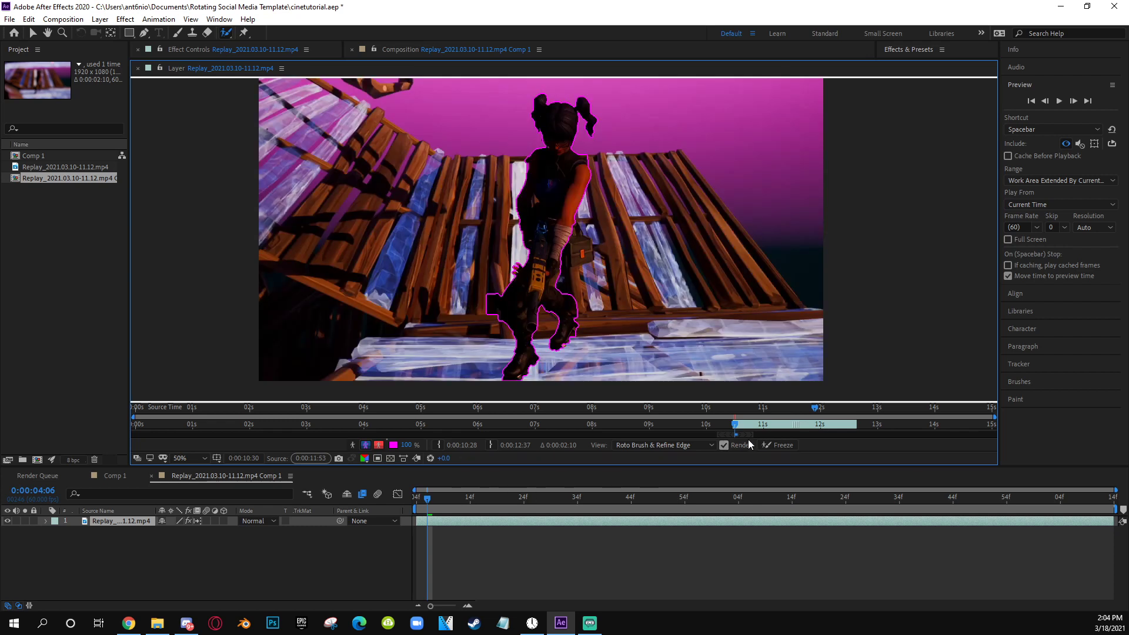
left_click_drag(751, 435, 864, 436)
Play the timeline to propagate the roto matte, then check it from 0:00:04:04 to 0:00:04:28
left_click(729, 489)
key("space")
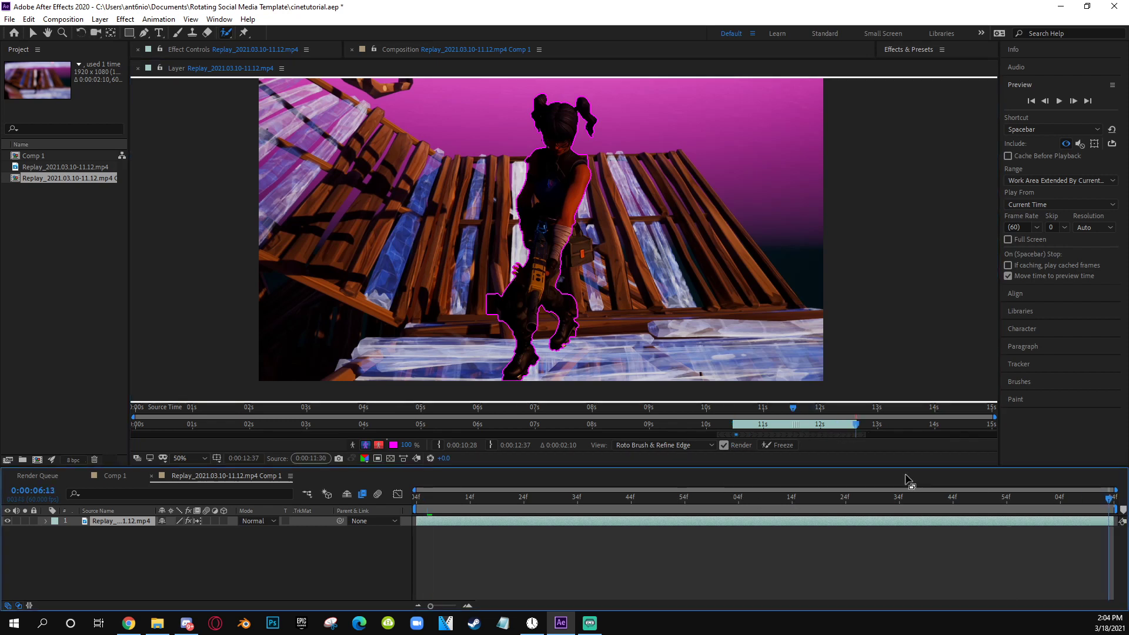
left_click(419, 500)
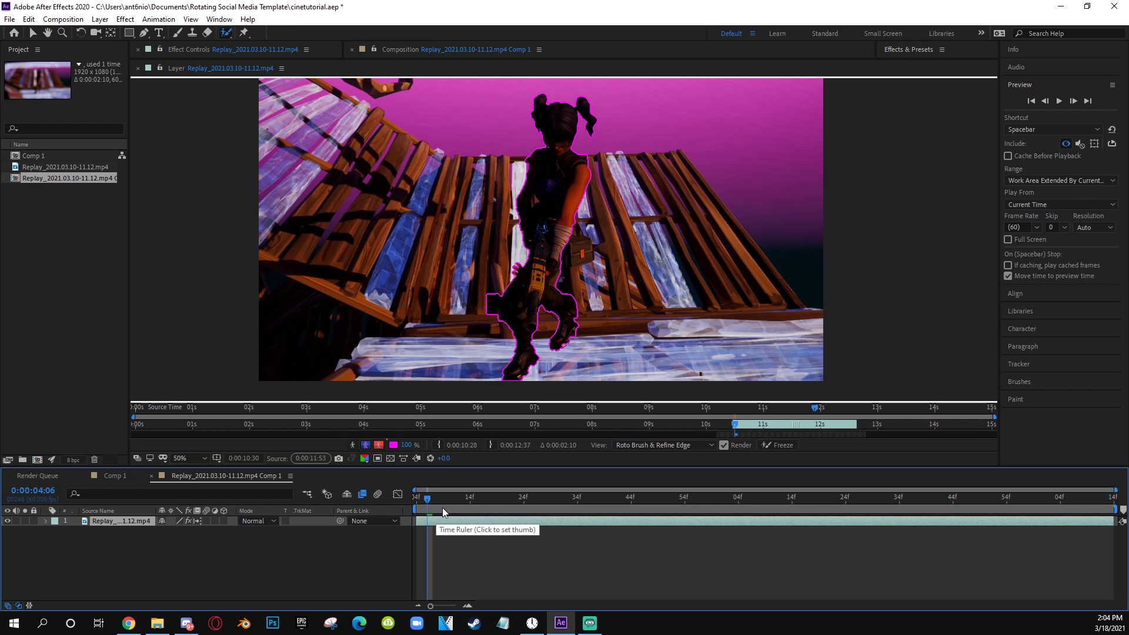
key("space")
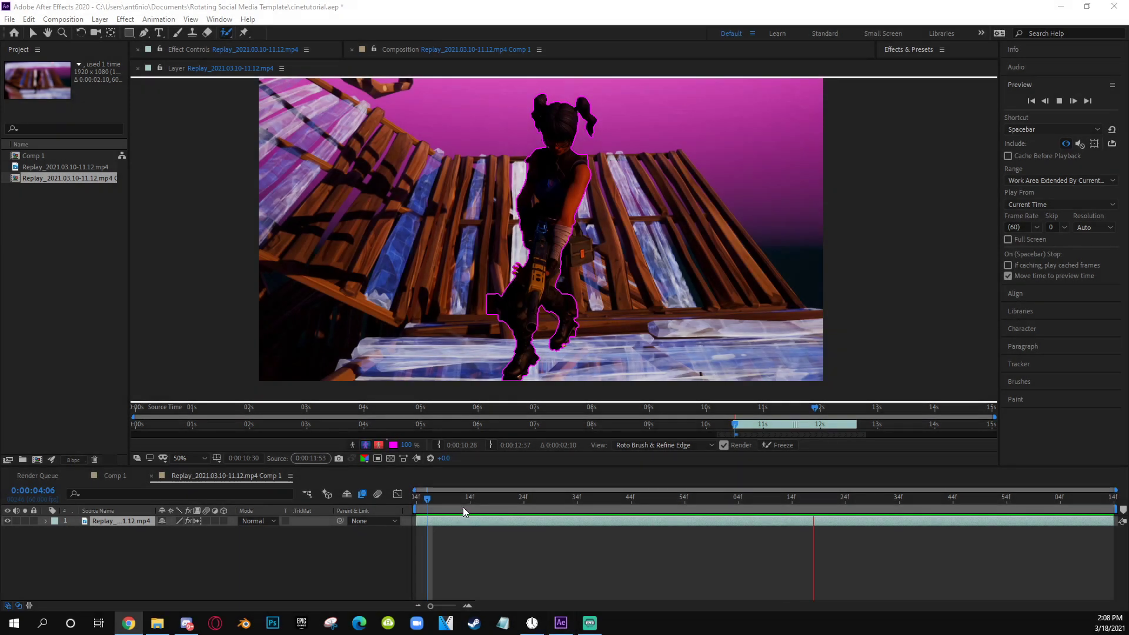
left_click(465, 503)
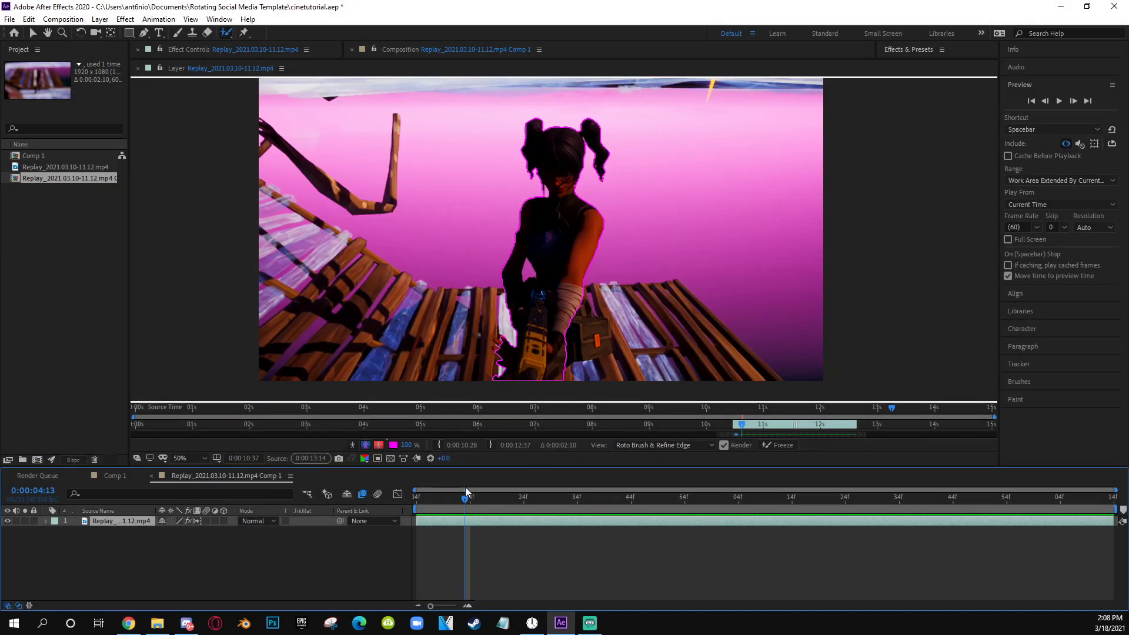
left_click(417, 504)
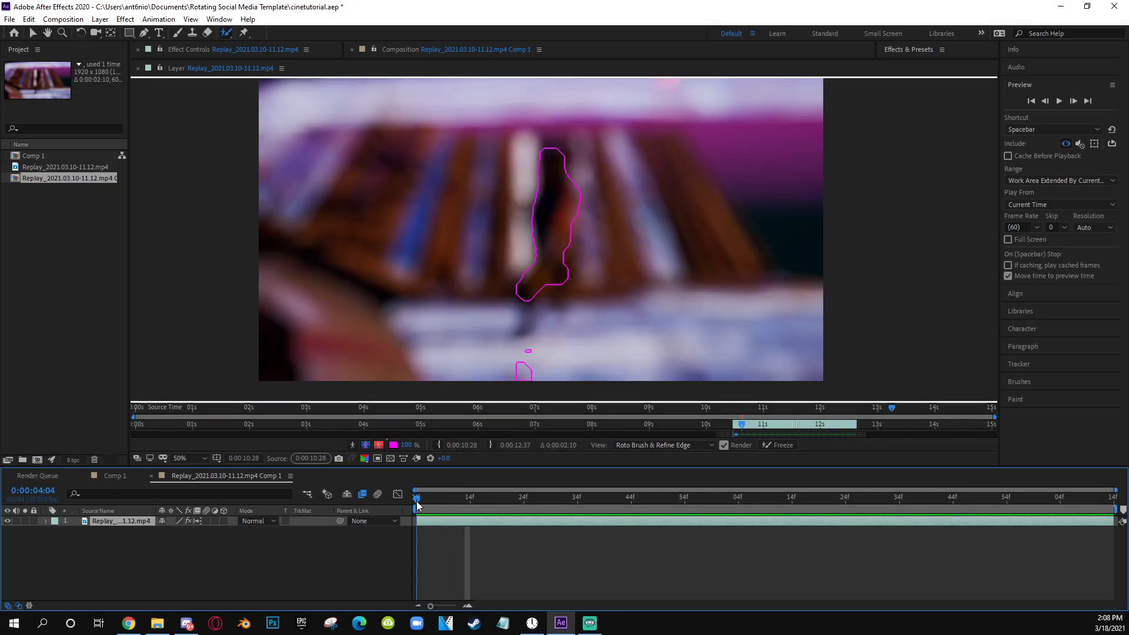
left_click_drag(417, 504, 716, 464)
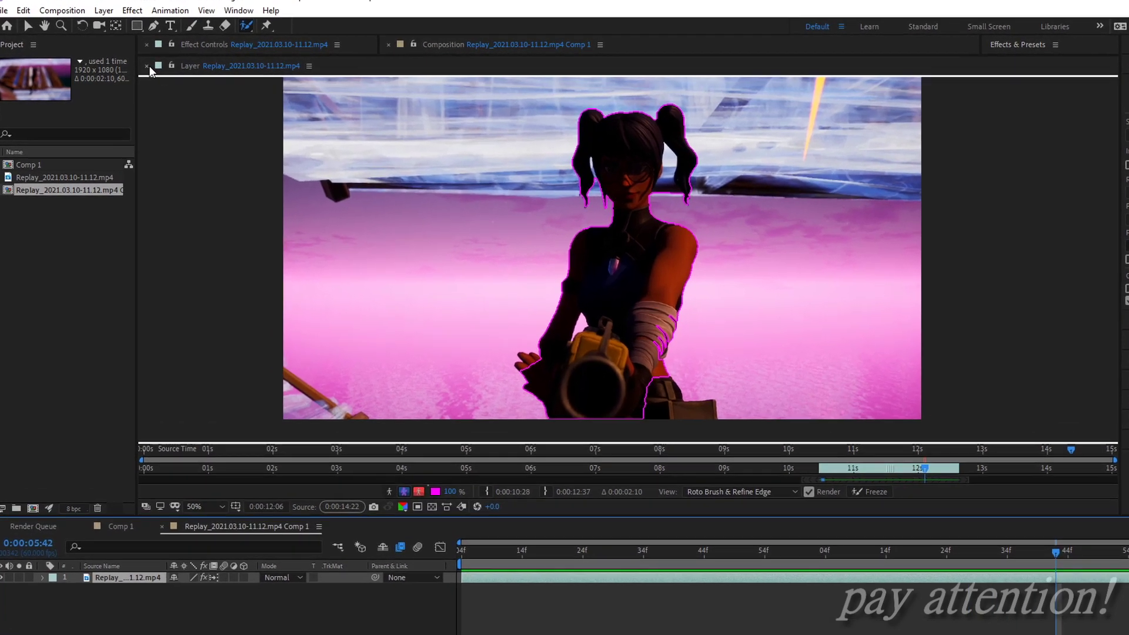
Close the layer viewer and set the Roto Brush matte Feather to 2.7 and Shift Edge to -61.0%
left_click(138, 69)
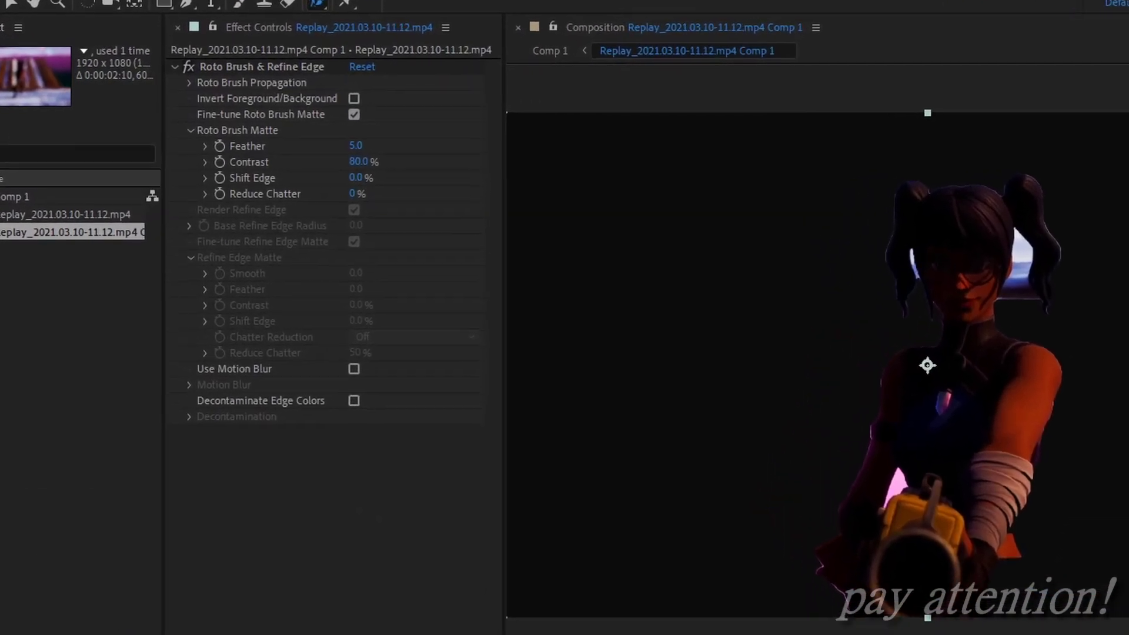
left_click_drag(356, 146, 385, 143)
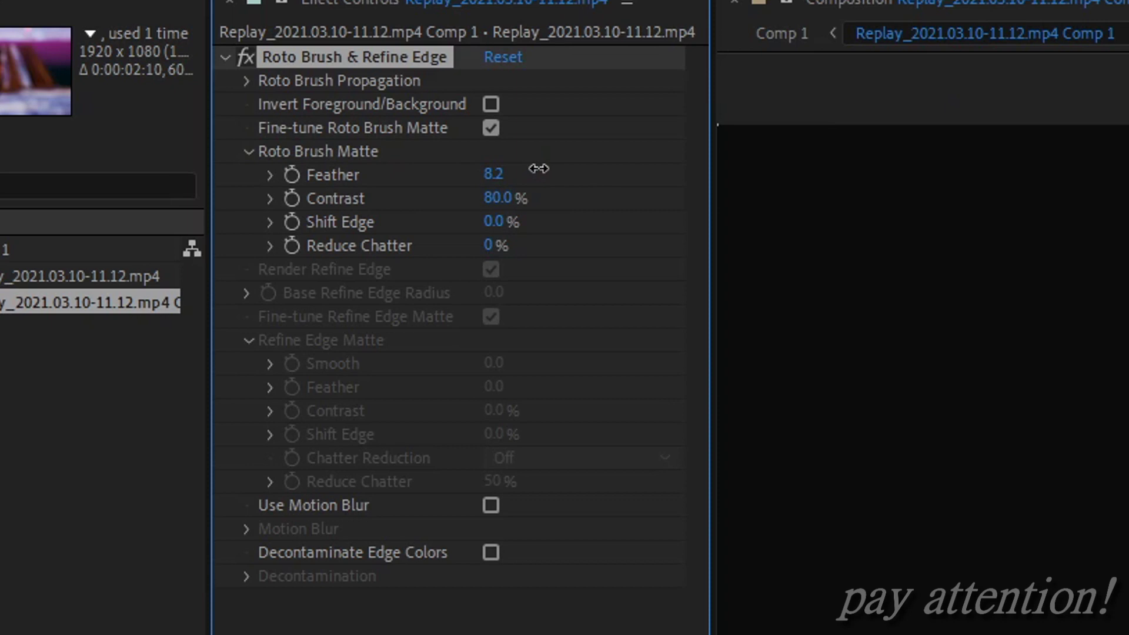
left_click_drag(538, 169, 697, 189)
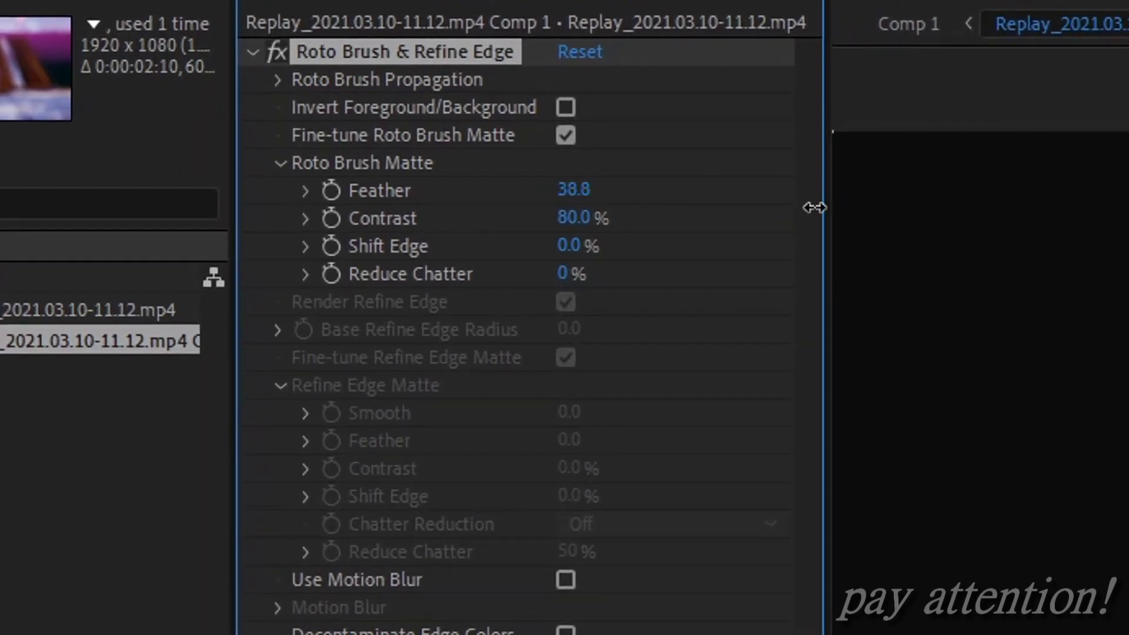
left_click_drag(815, 207, 659, 219)
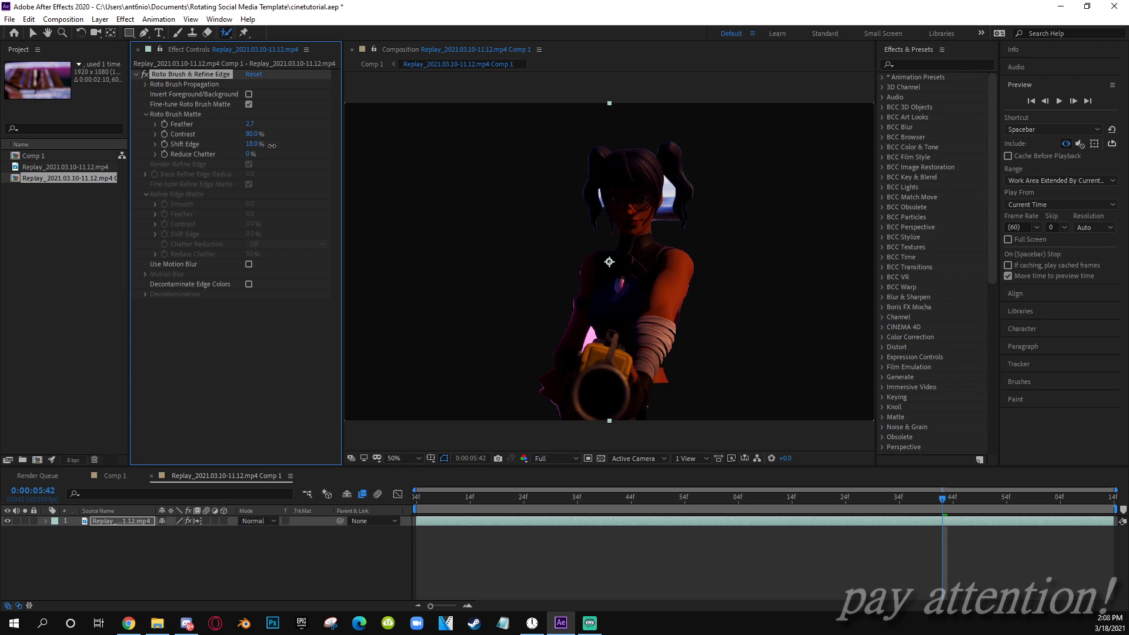
left_click_drag(324, 135, 278, 128)
In Comp 1, hide the background Replay layer to check the cutout, then show and select it again
left_click(115, 475)
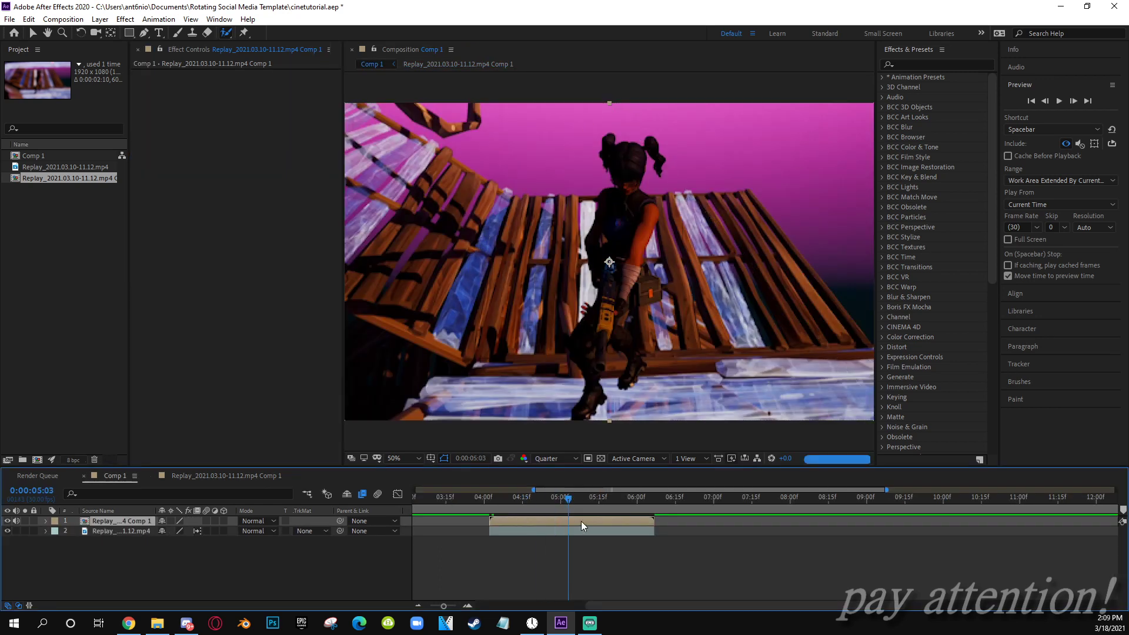
left_click(7, 531)
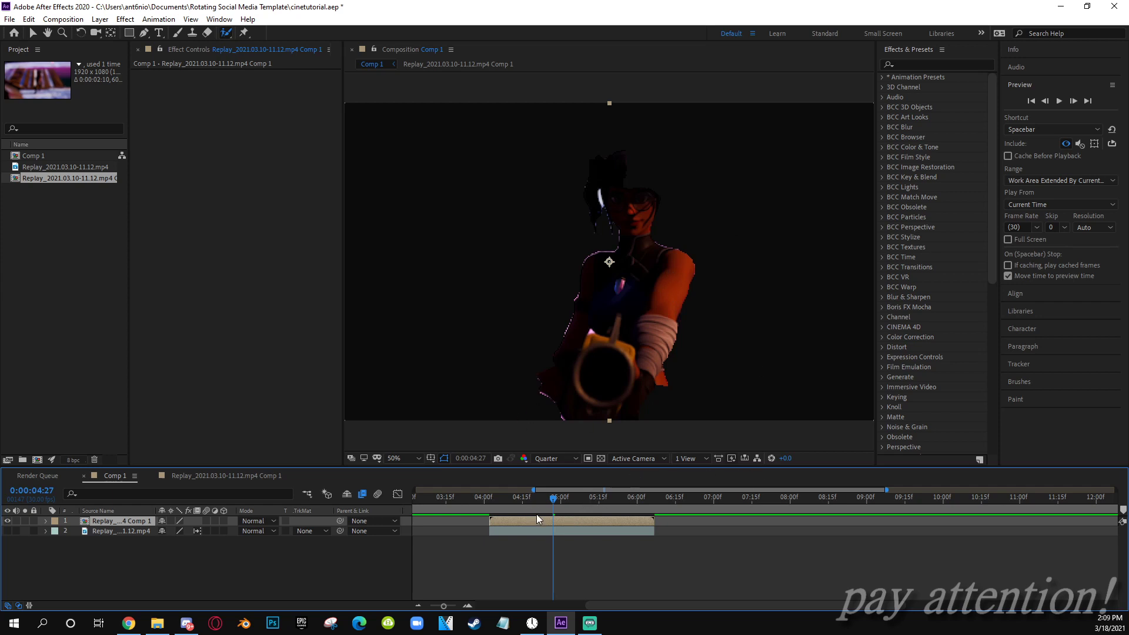
key("ctrl+z")
left_click(8, 531)
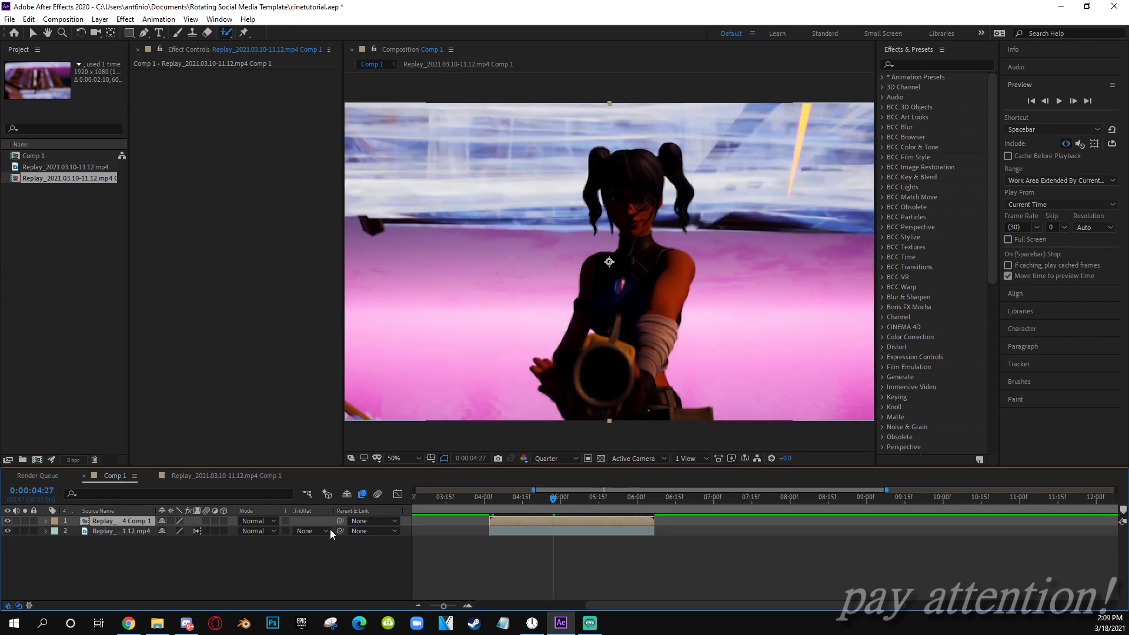
left_click(545, 532)
Add a new text layer reading 'SPI6RIT'
left_click(100, 20)
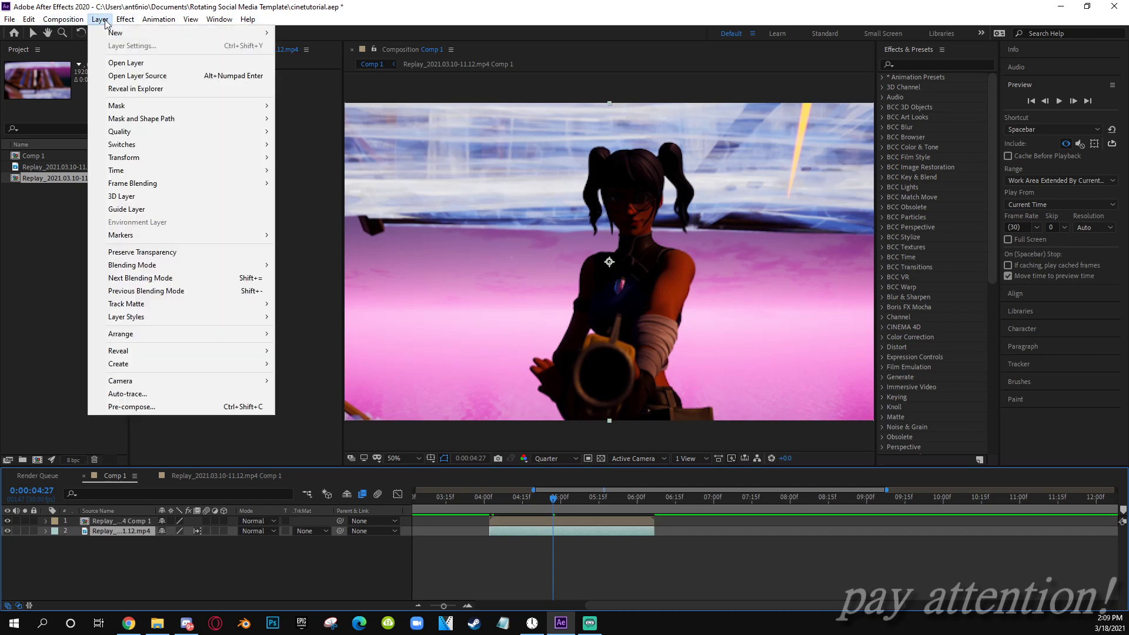
mouse_move(115, 33)
left_click(283, 33)
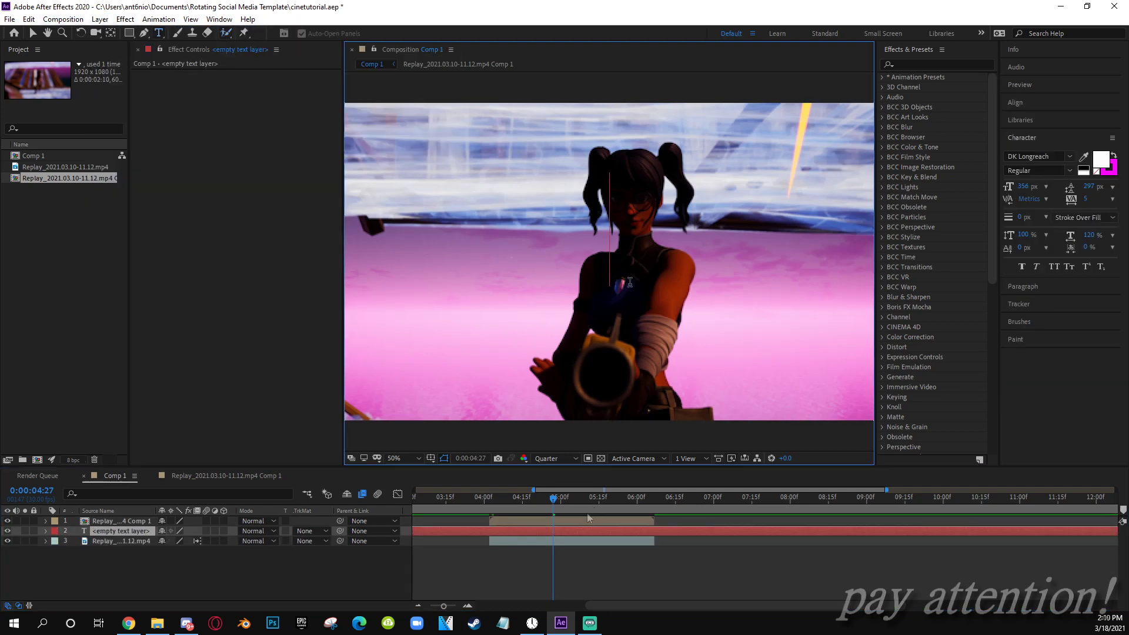
type("SPI6RIT")
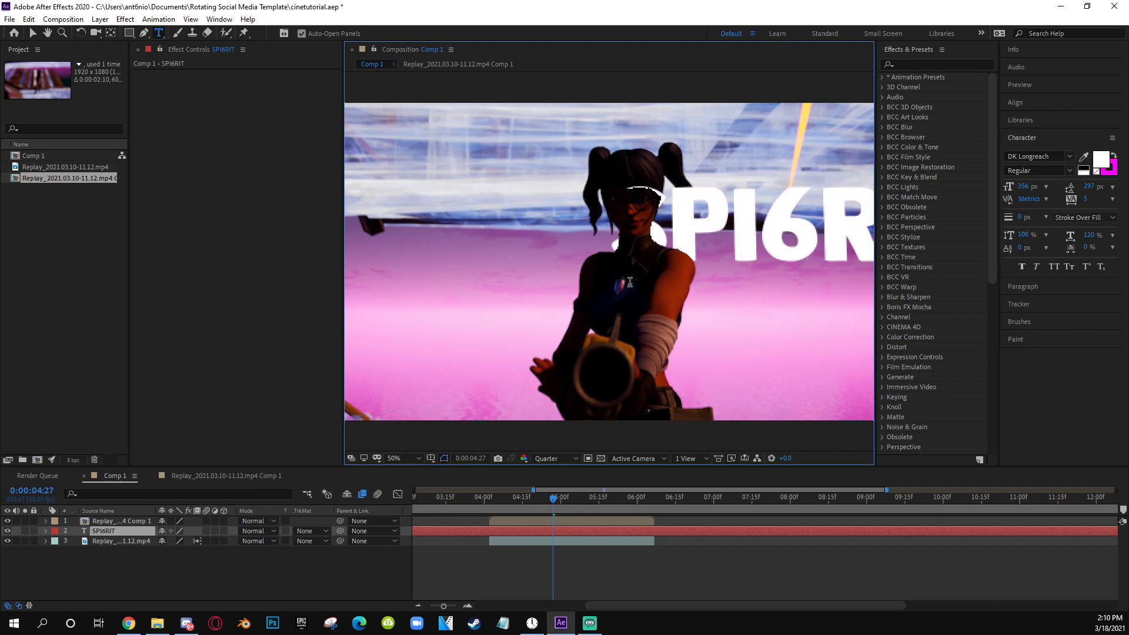
key("Escape")
Centre the SPI6RIT title and scale it to 132%
key("v")
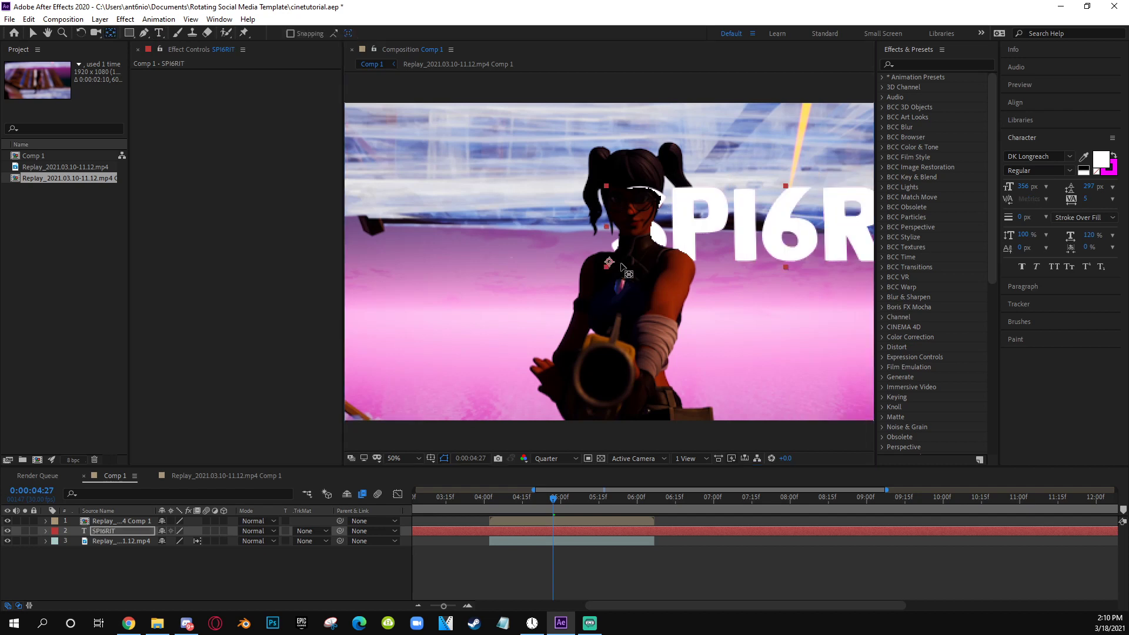
key("s")
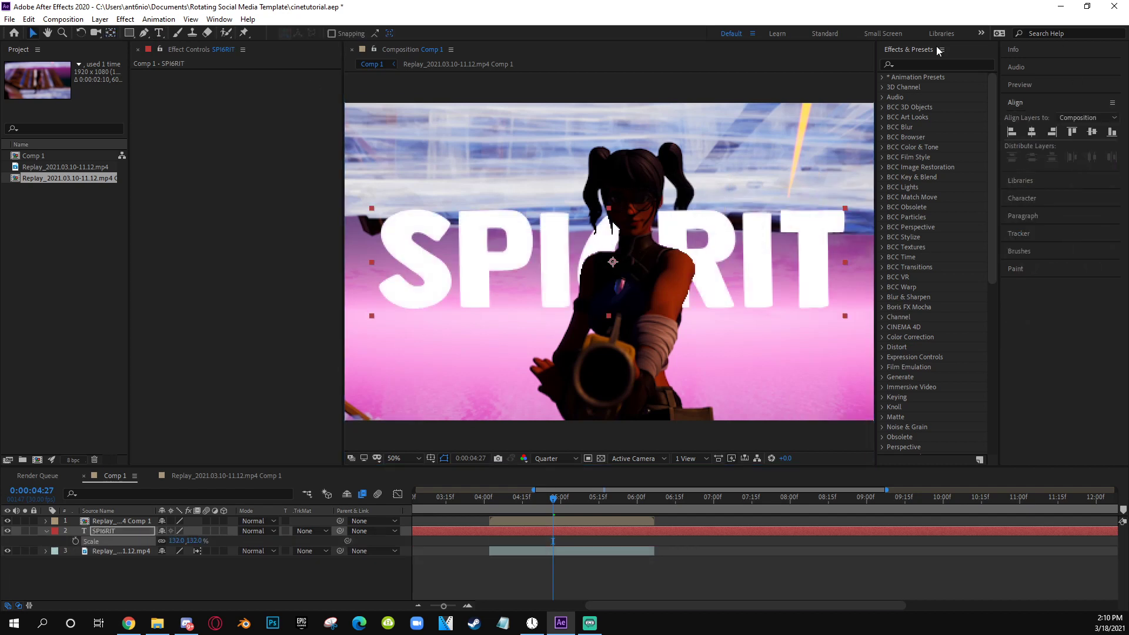
left_click(909, 62)
Apply a 4-Color Gradient to the title, keeping magenta and shifting Color 2 to cyan
type("4")
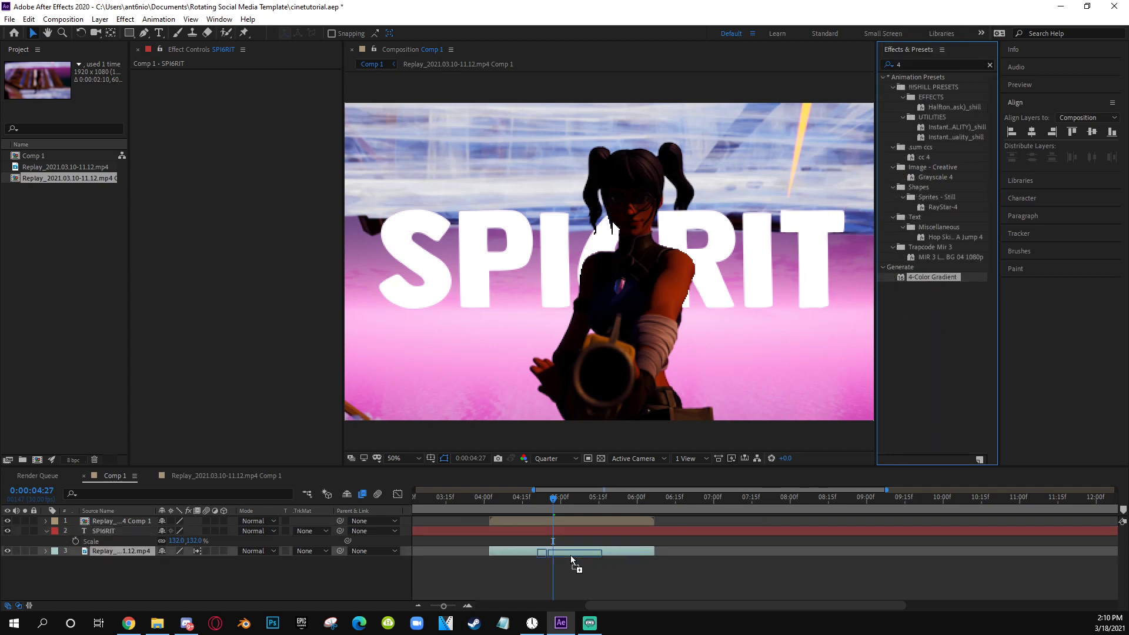
left_click(566, 542)
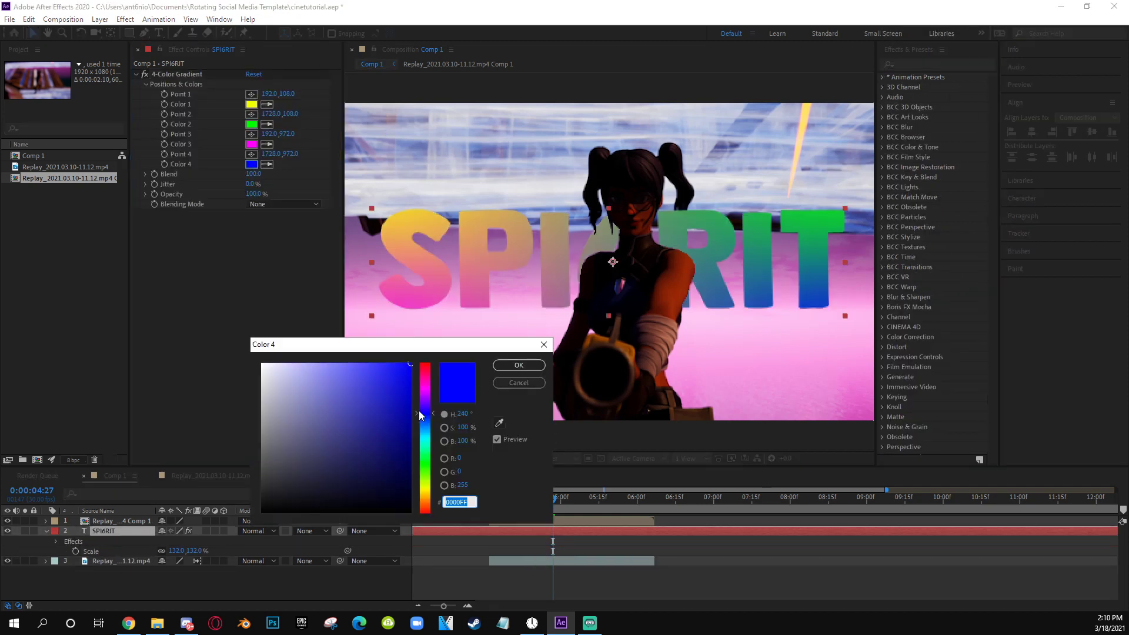
left_click_drag(425, 414, 424, 387)
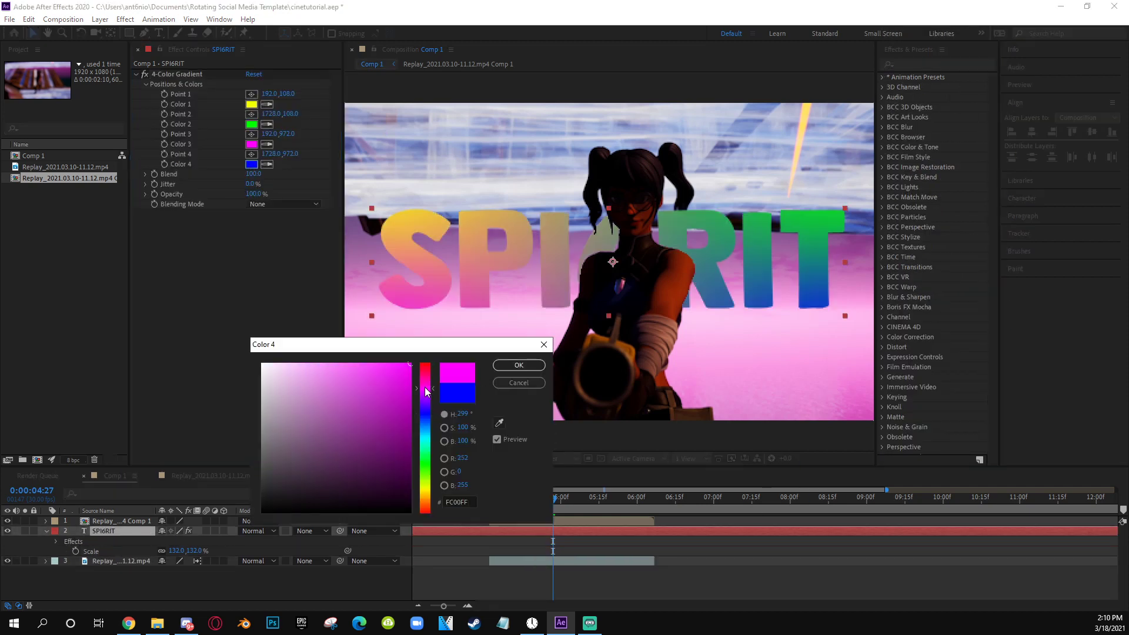
left_click(519, 365)
left_click(251, 124)
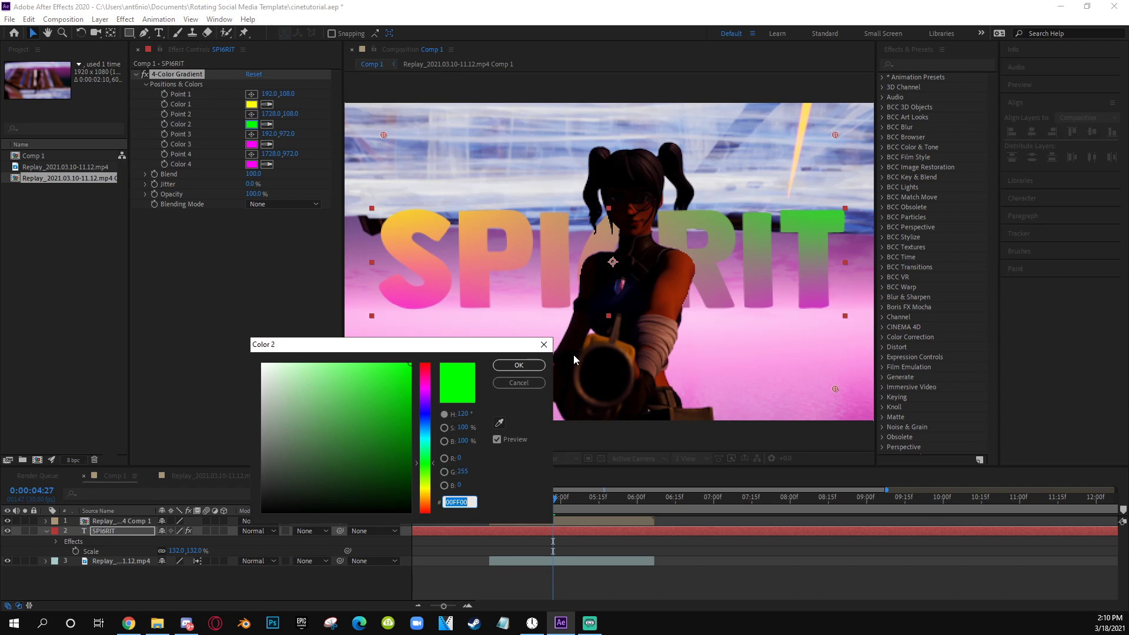
left_click_drag(421, 430, 422, 434)
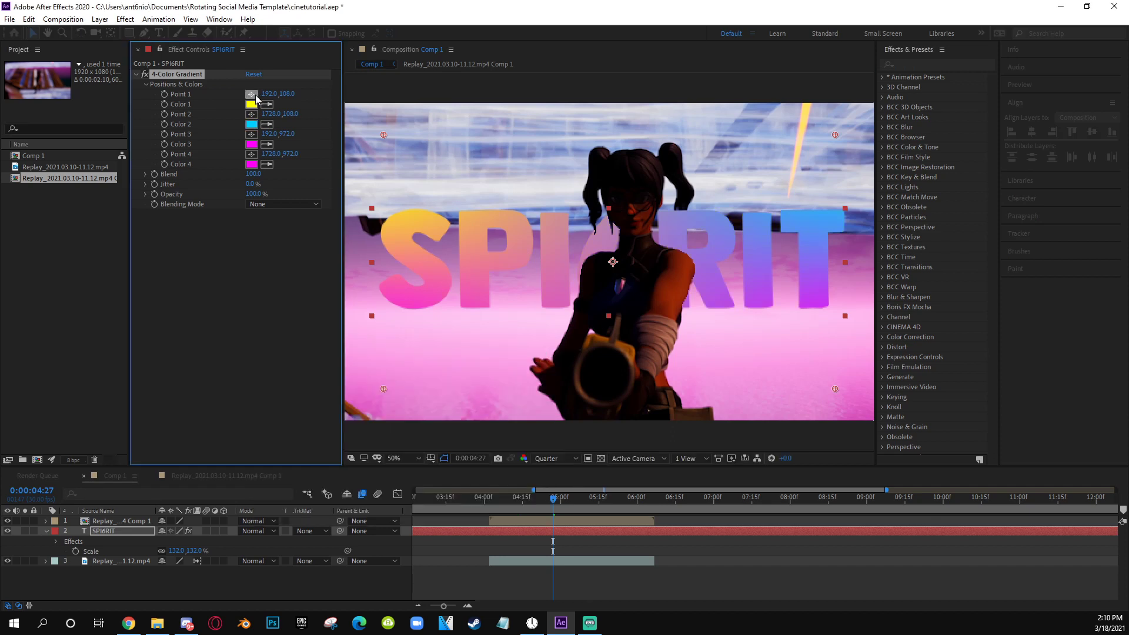
Add the S_DropShadow effect to the SPI6RIT title
left_click(915, 64)
type("drops")
double_click(931, 108)
Split the title at 4:02, delete the leftover piece, and trim its end to 6:07
left_click(489, 497)
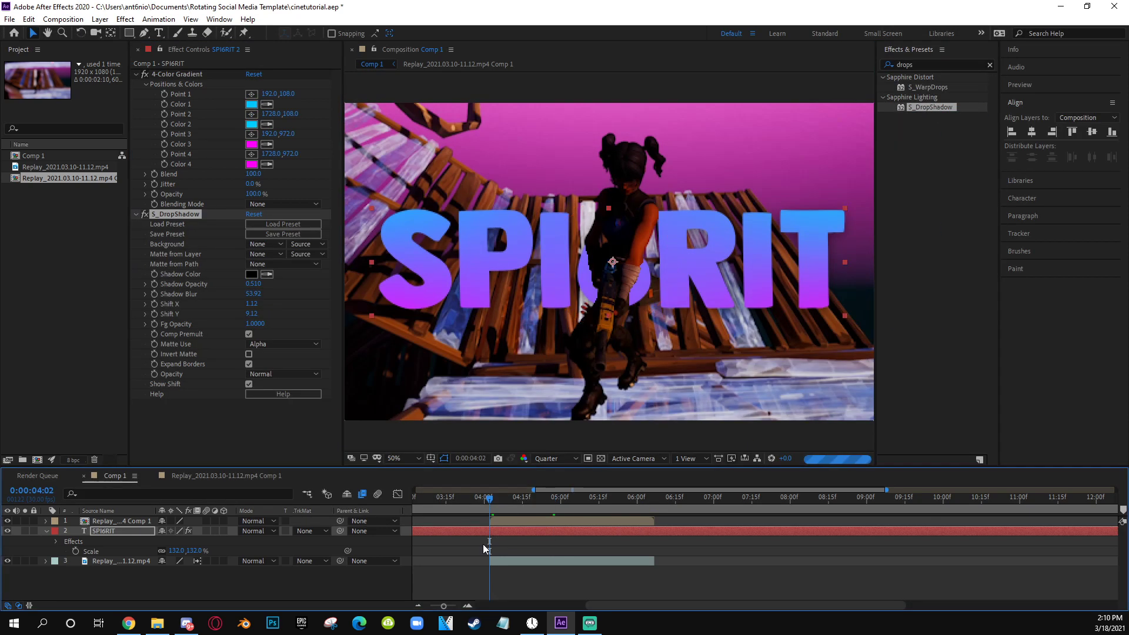
key("ctrl+shift+d")
left_click(481, 543)
key("Delete")
left_click(655, 504)
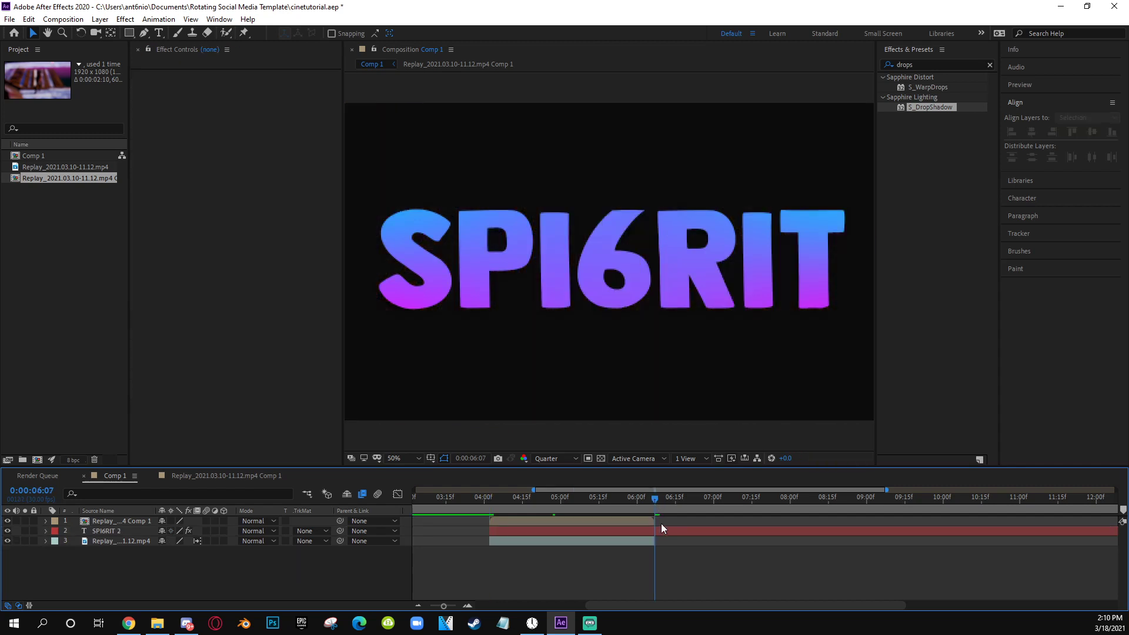
key("alt+bracketright")
left_click_drag(518, 496, 597, 505)
left_click(574, 532)
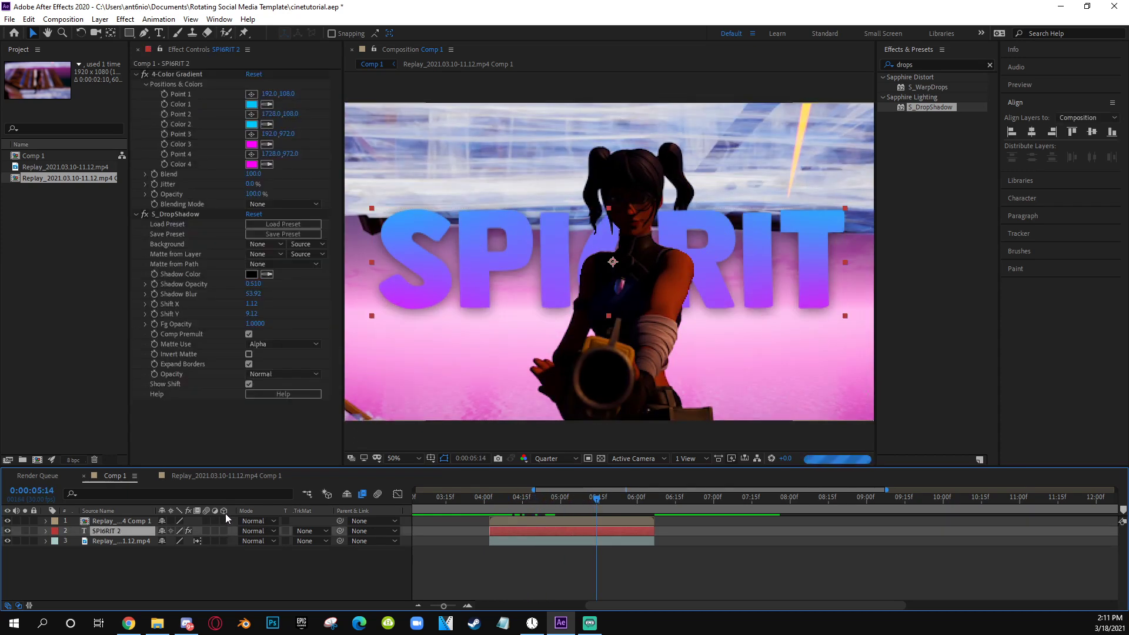
Make SPI6RIT 2 a 3D layer and reveal its Transform properties
left_click(224, 531)
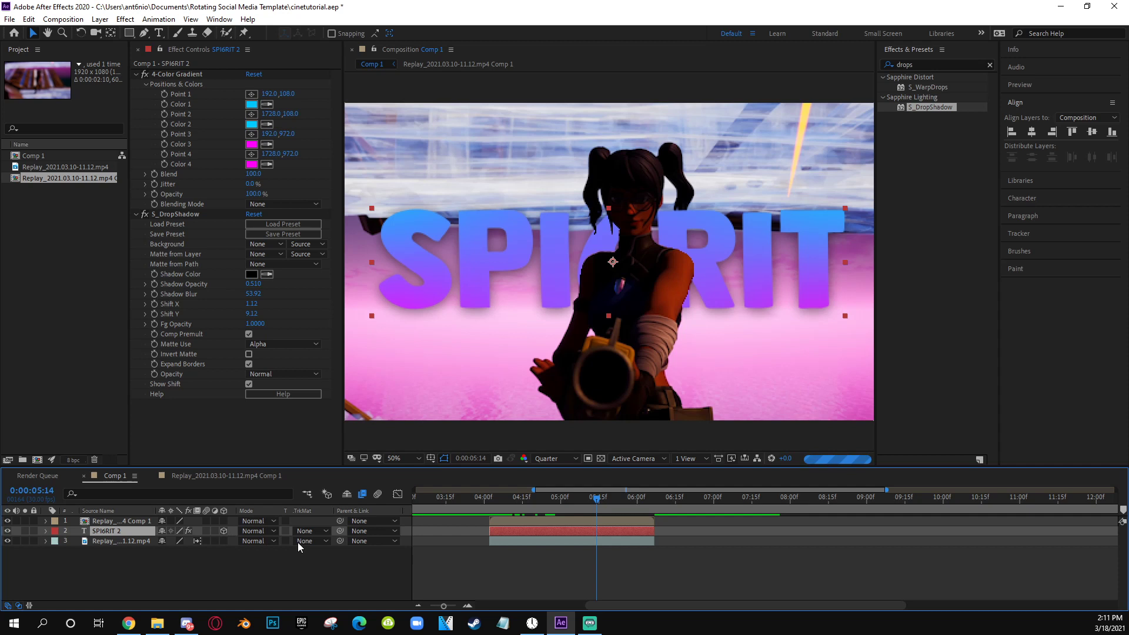
left_click(47, 531)
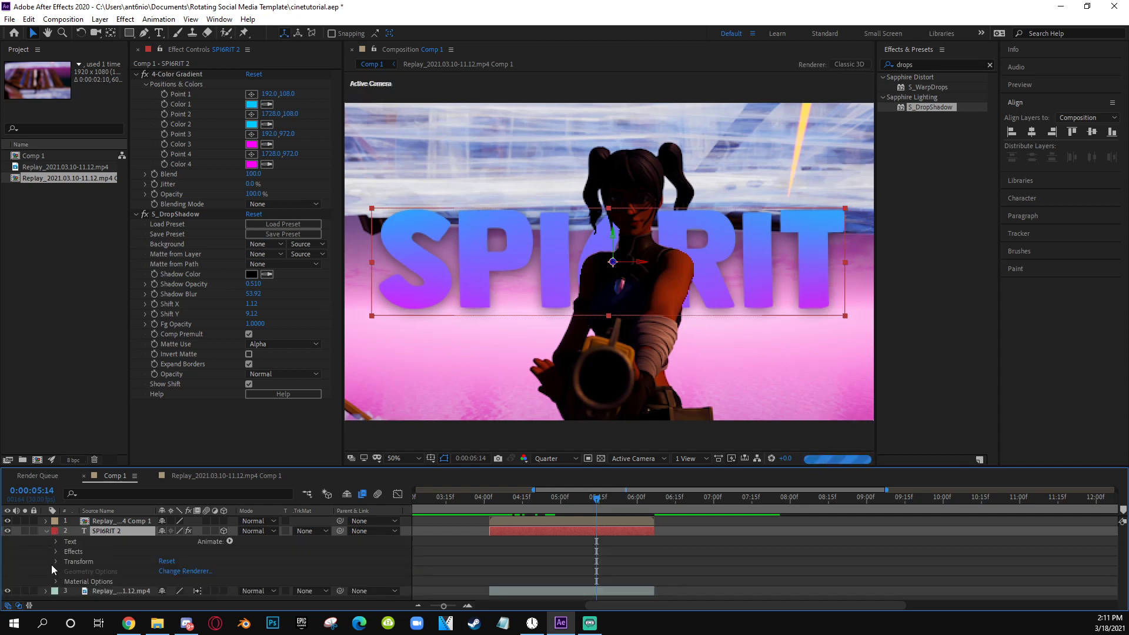
left_click(79, 562)
scroll(94, 552, "down", 3)
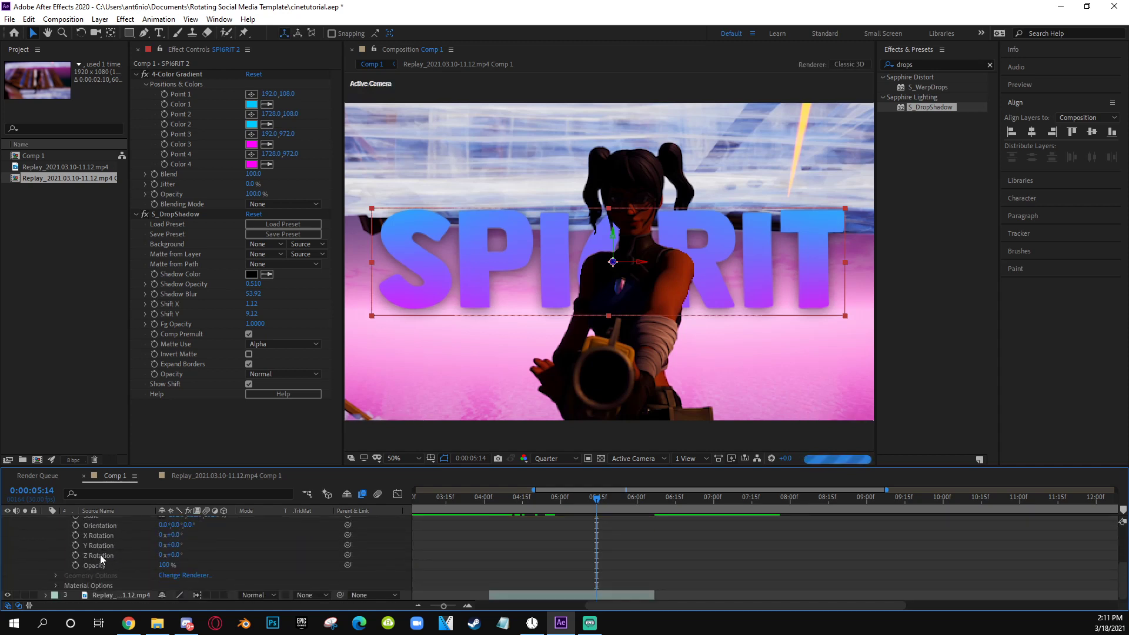
Keyframe the rotations at 4:03 with X Rotation 33°, then -5° at 5:09
key("space")
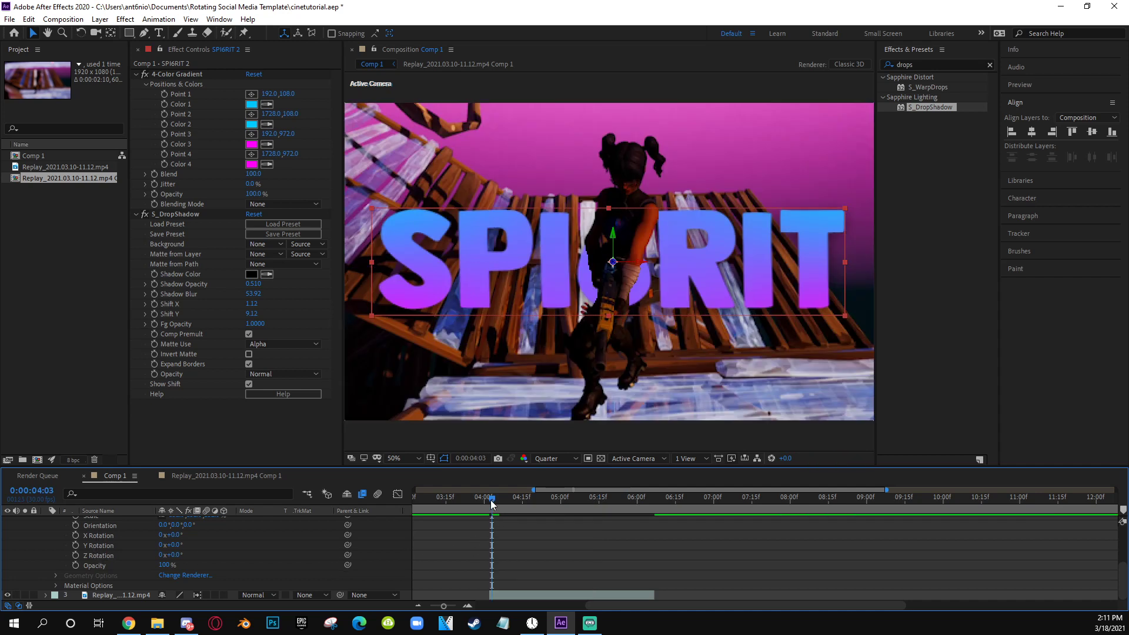
left_click(75, 556)
left_click(75, 546)
left_click(75, 535)
left_click_drag(168, 536, 181, 531)
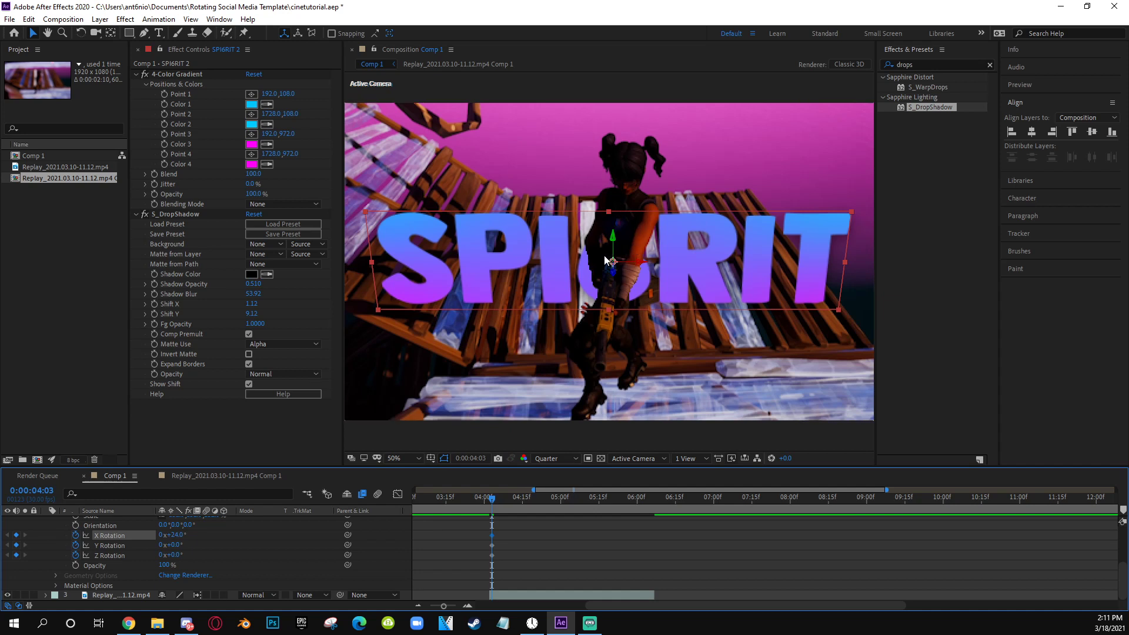
left_click_drag(169, 535, 174, 536)
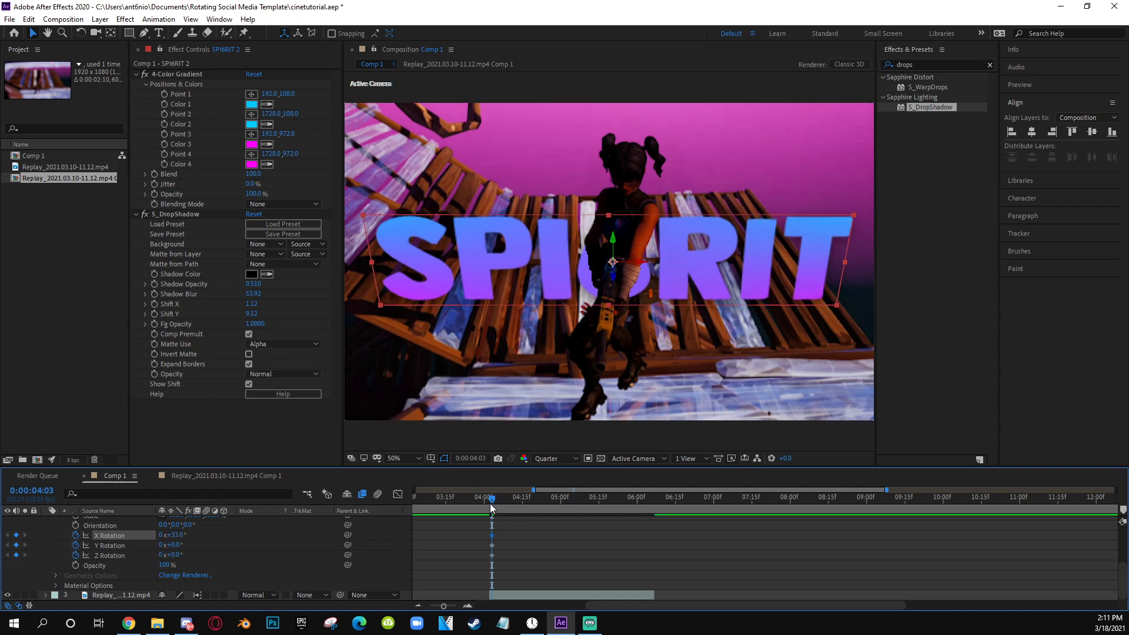
left_click_drag(492, 505, 583, 504)
left_click_drag(174, 535, 141, 536)
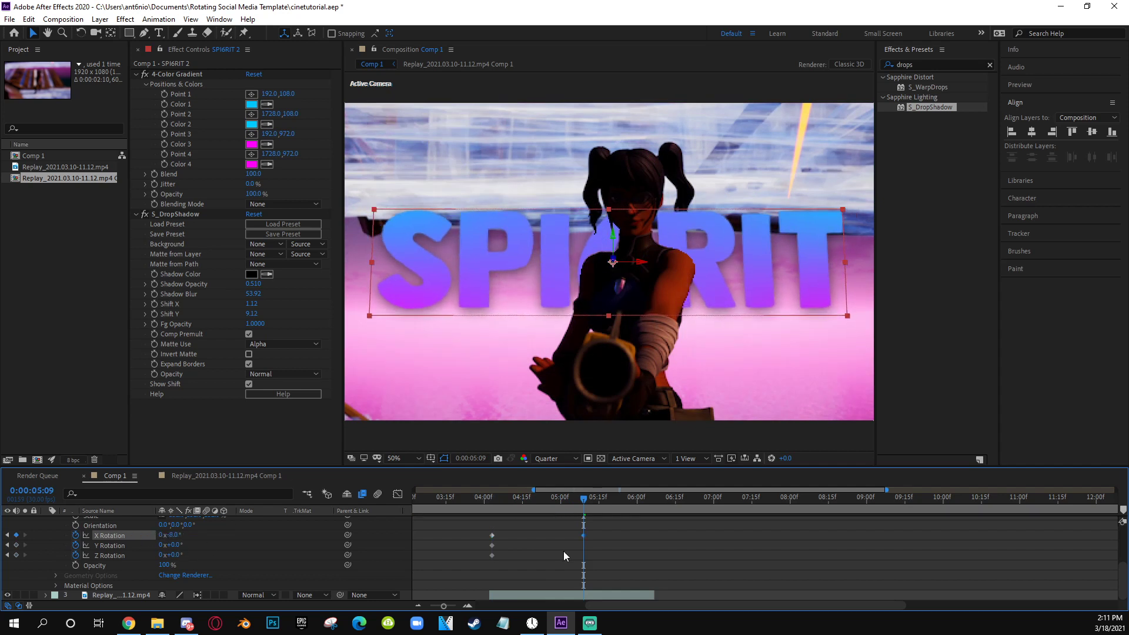
Copy the 33° X Rotation keyframe to 6:06 and Easy Ease all three keyframes
left_click(492, 535)
left_click_drag(670, 502, 468, 538)
key("ctrl+c")
key("ctrl+v")
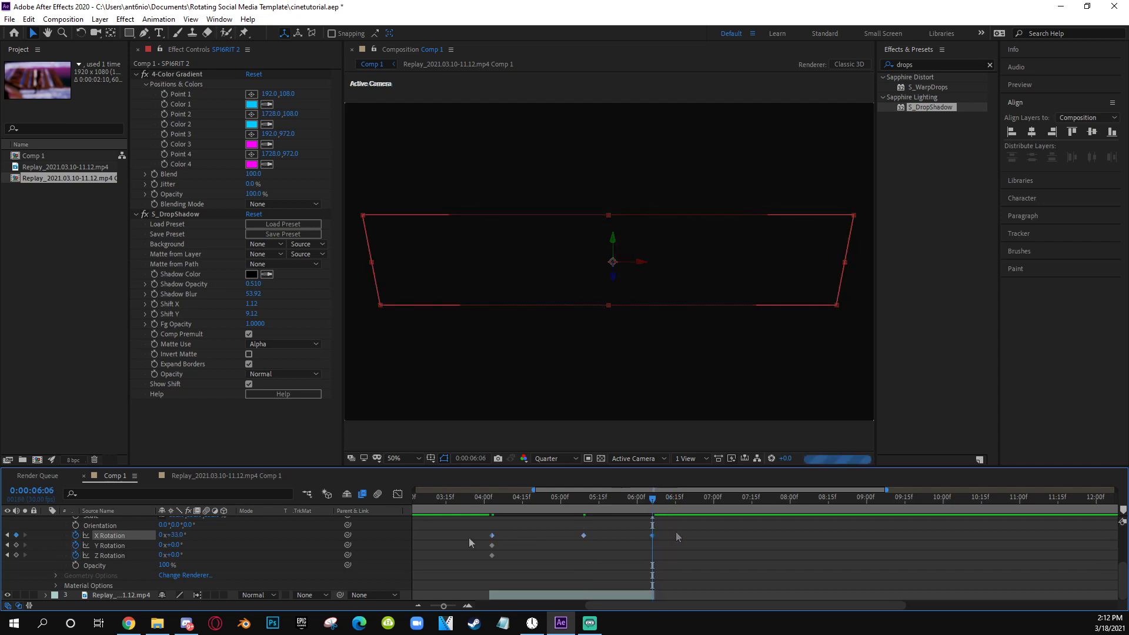
key("F9")
In the Graph Editor, pull the first keyframe's handle down to sharpen its ease out
key("shift+F3")
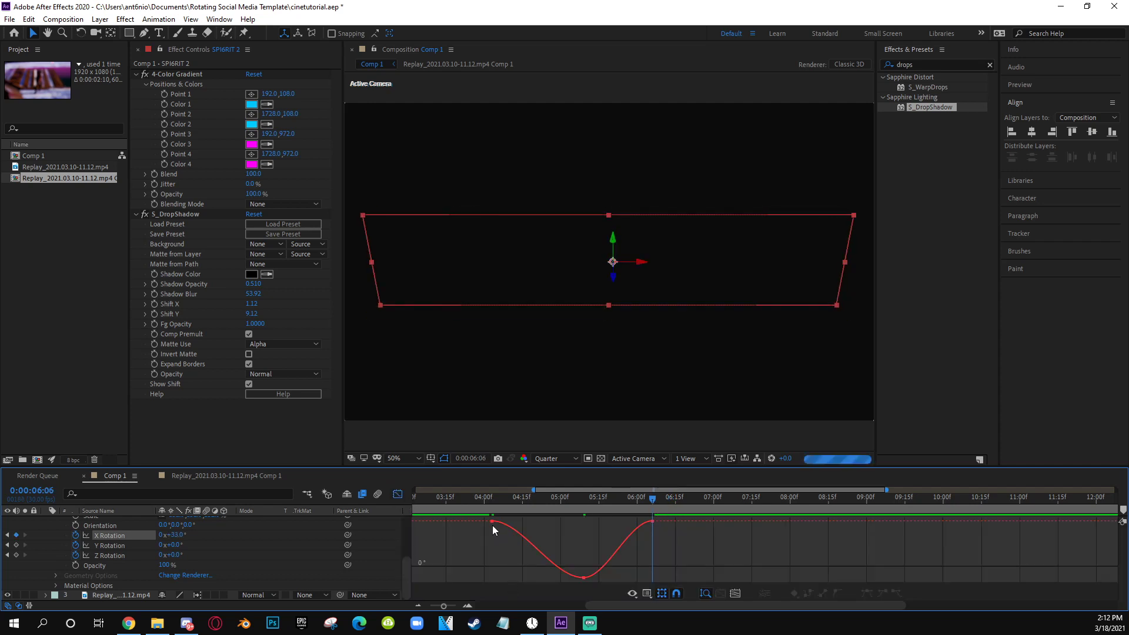
left_click(492, 522)
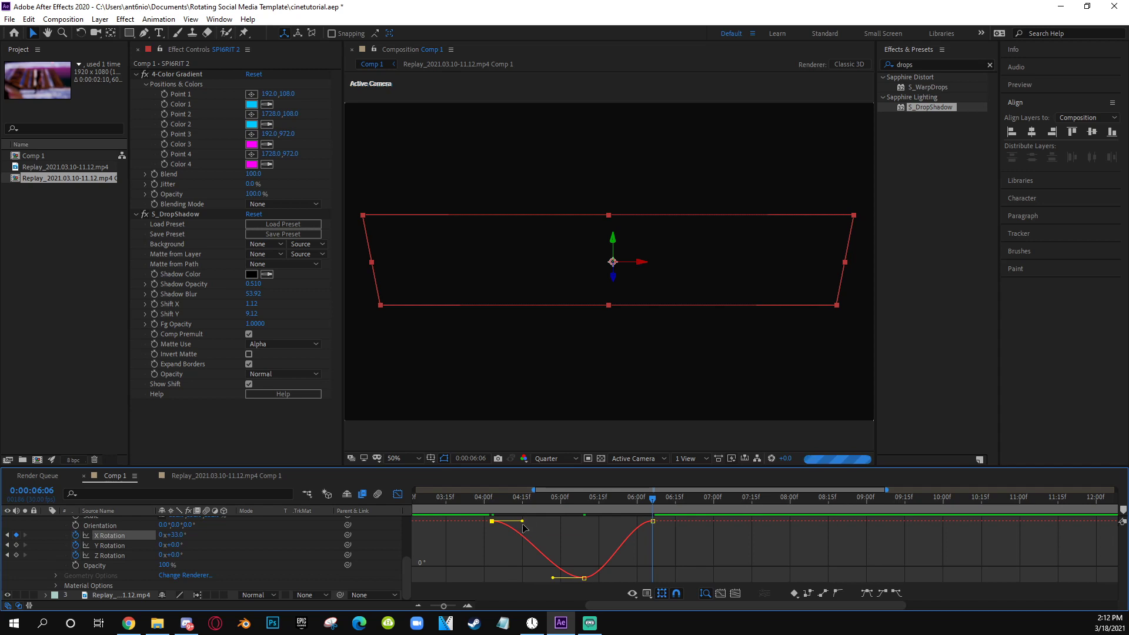
left_click_drag(522, 521, 492, 565)
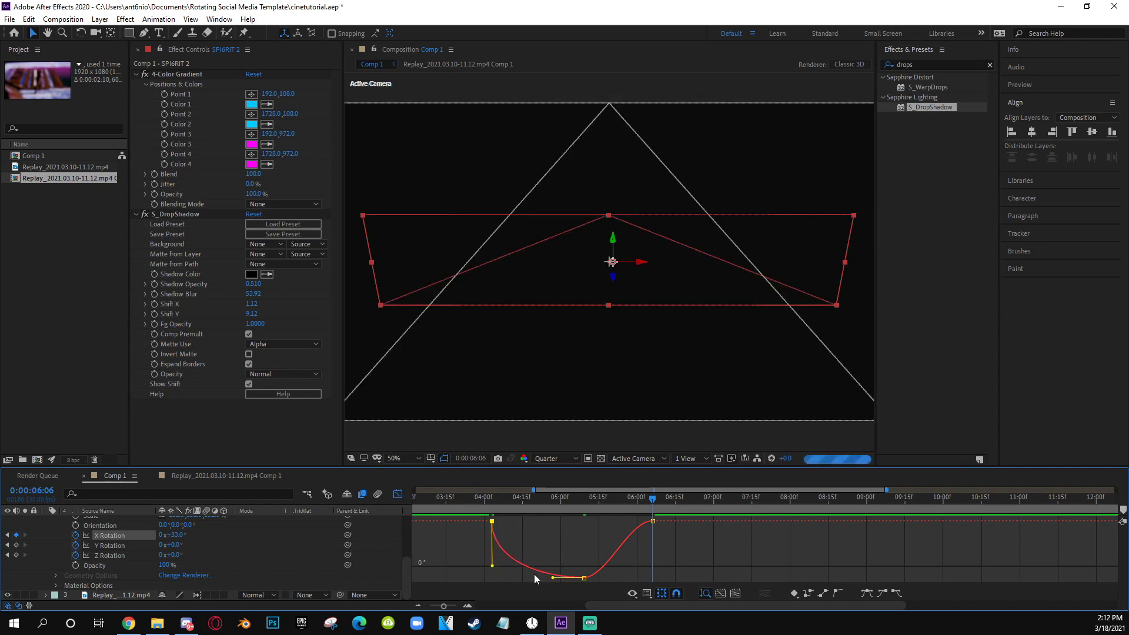
left_click(585, 579)
key("shift+F3")
left_click(431, 497)
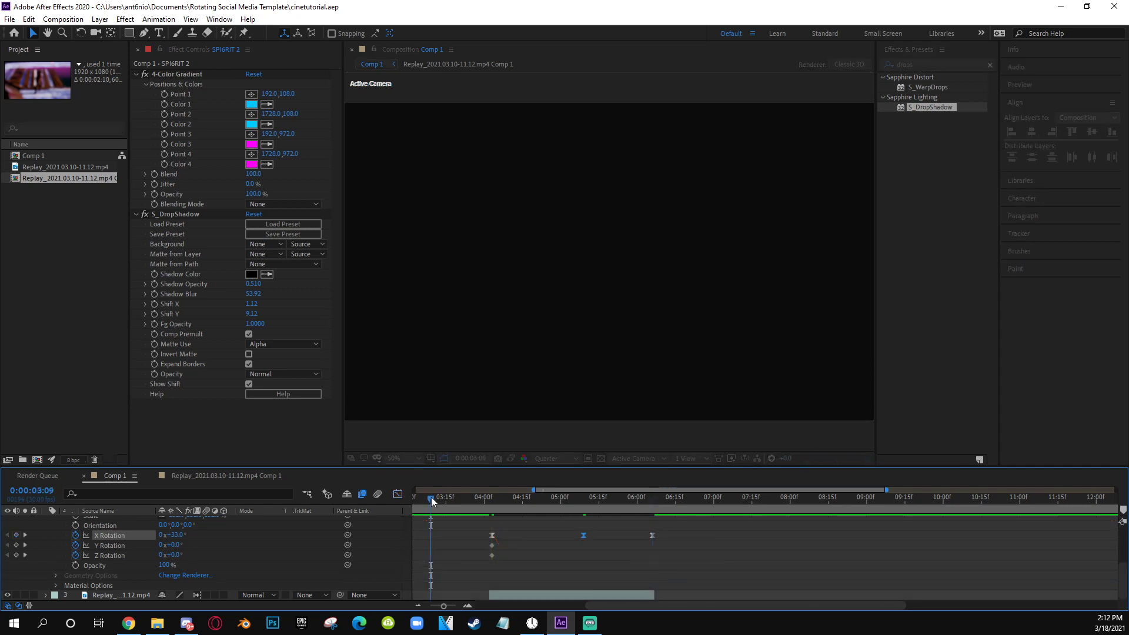
key("space")
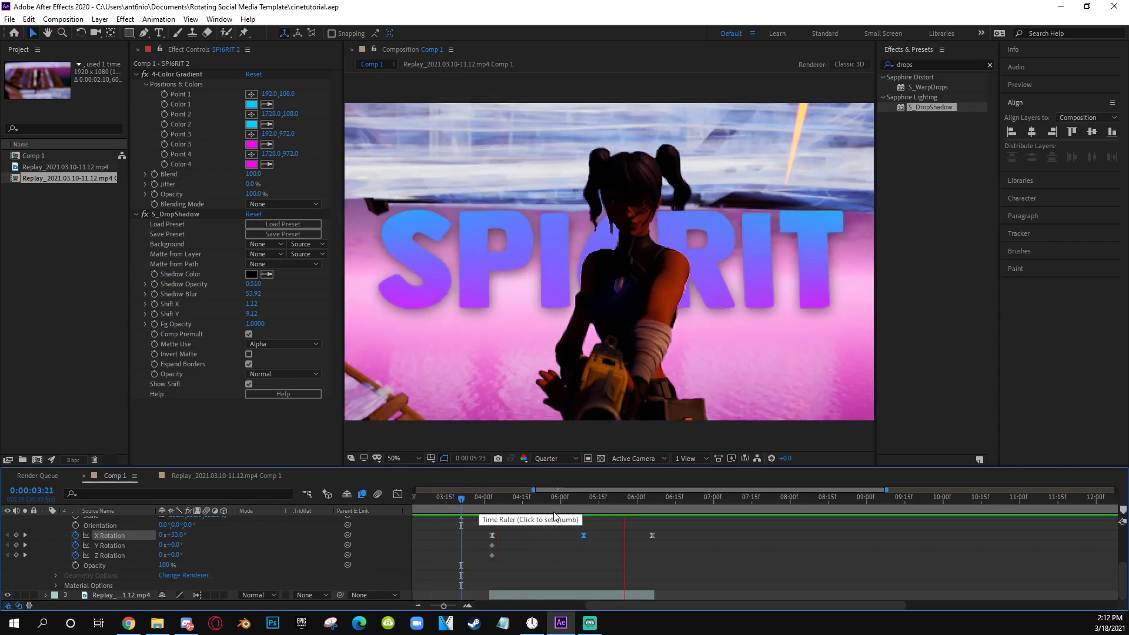
key("space")
left_click_drag(527, 506, 609, 534)
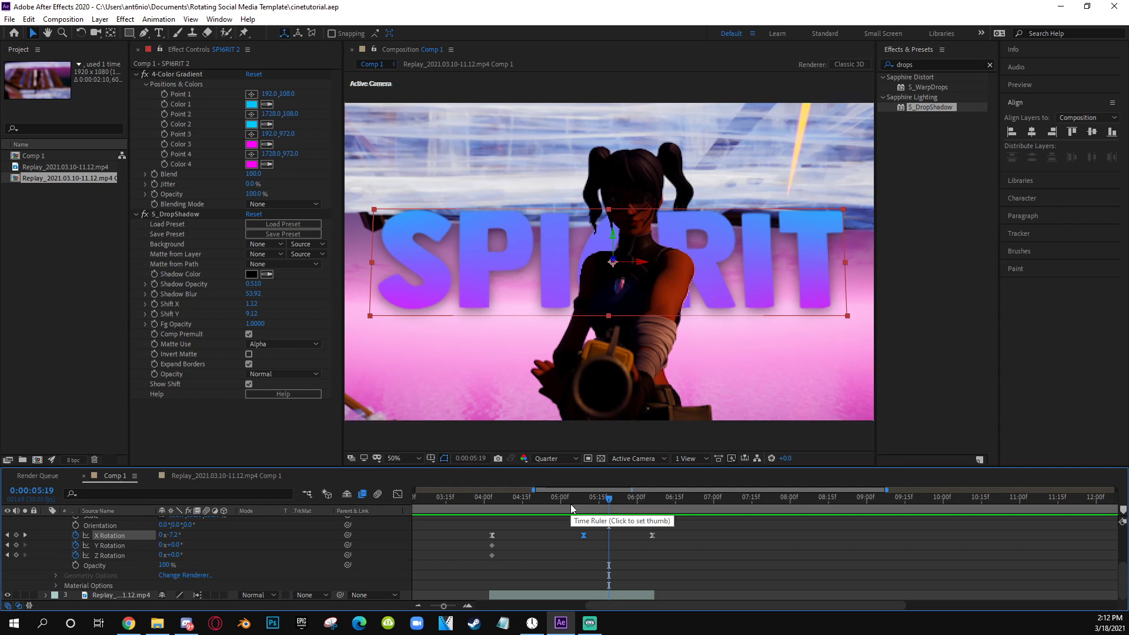
scroll(572, 520, "up", 1)
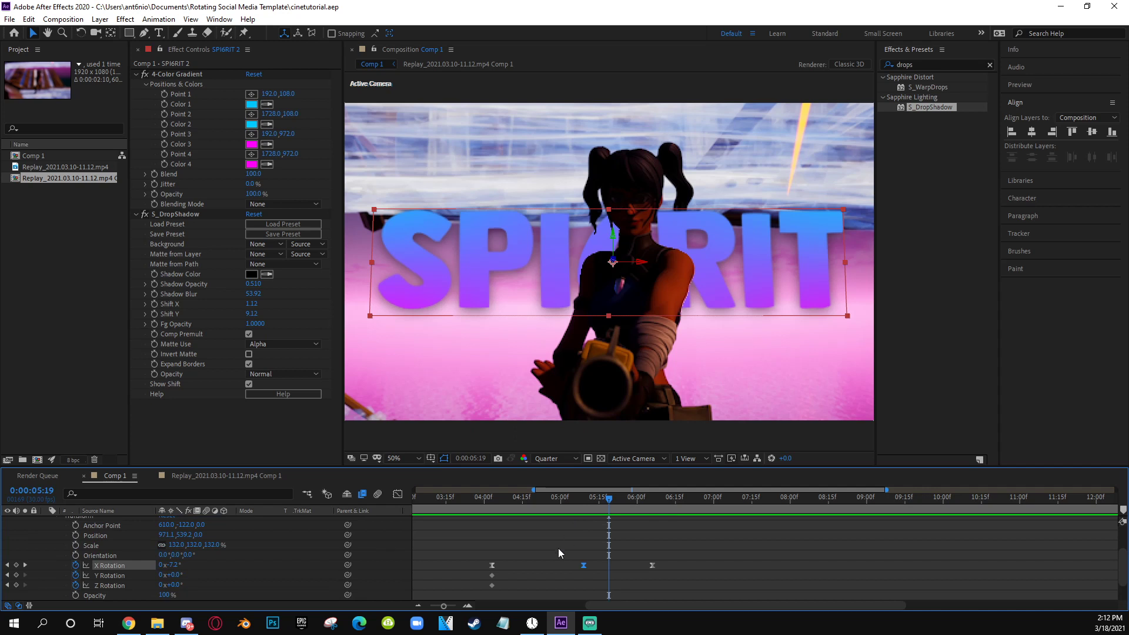